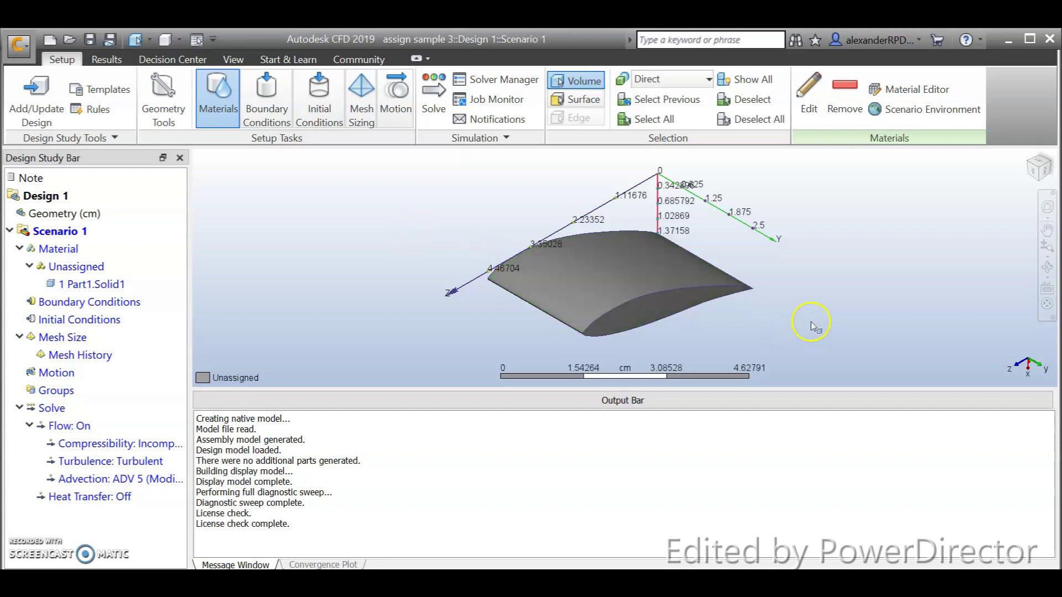
Open the geometry tools and start defining an external volume around the airfoil.
middle_click_drag(788, 319, 778, 298, "shift")
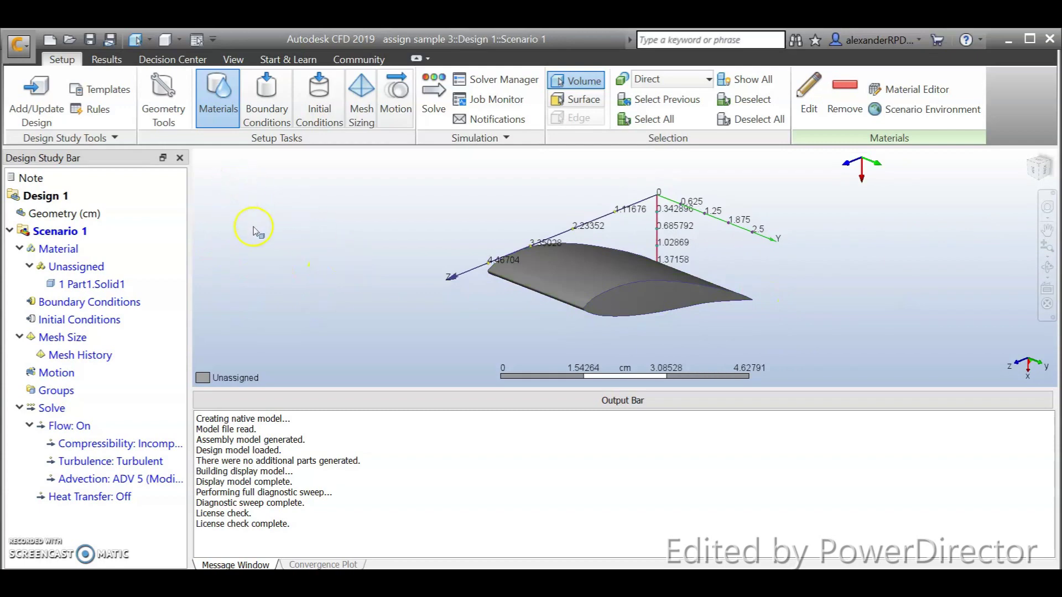
left_click(167, 108)
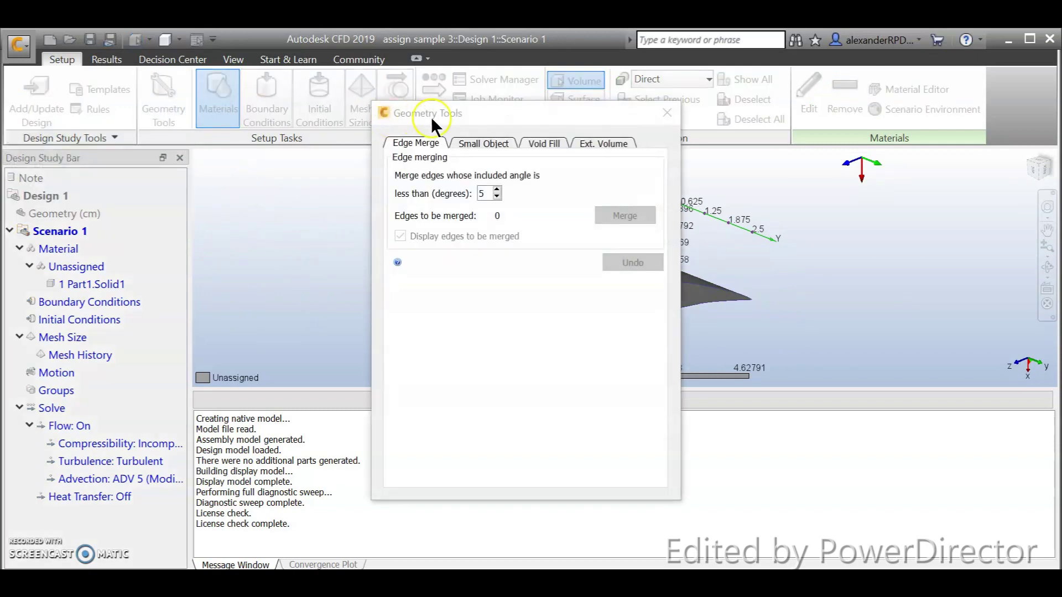
left_click_drag(465, 113, 218, 108)
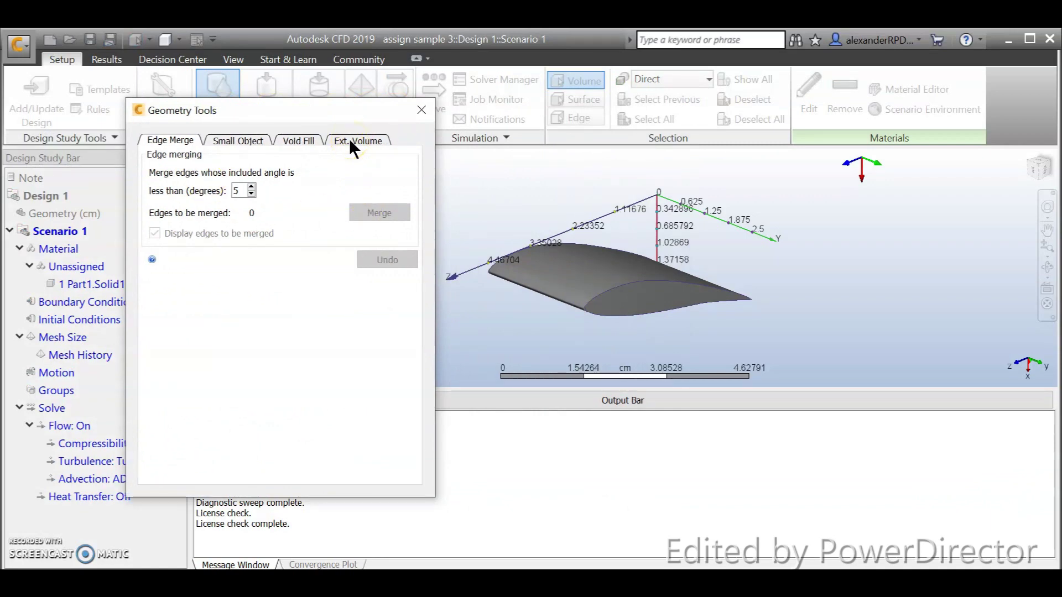
left_click(308, 142)
left_click(356, 141)
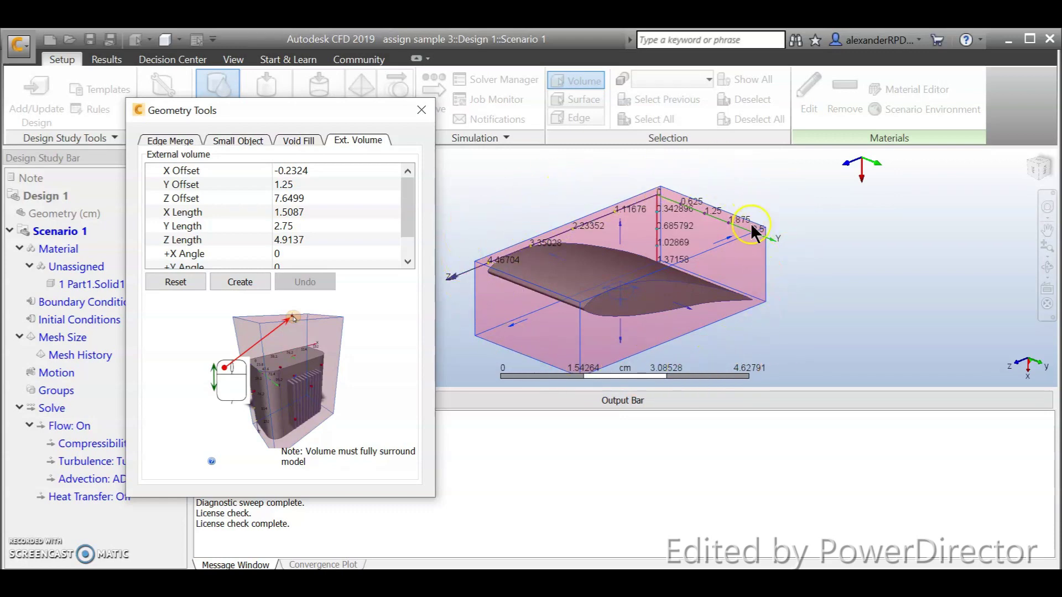
Extend the external volume ahead of the airfoil's leading edge to a Z length of about 6.8 cm.
middle_click_drag(623, 303, 939, 268, "shift")
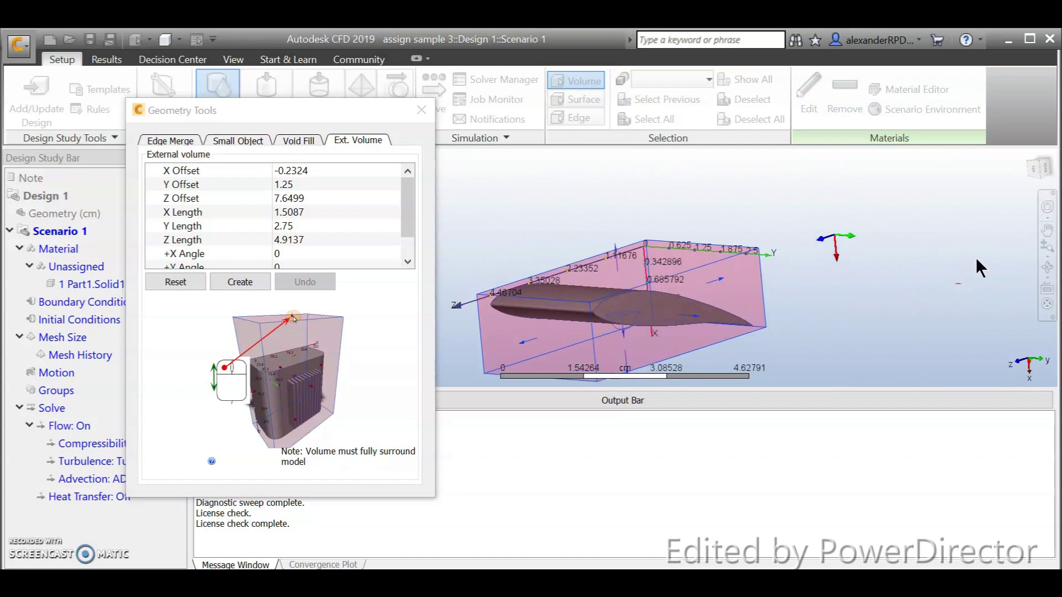
left_click(1026, 154)
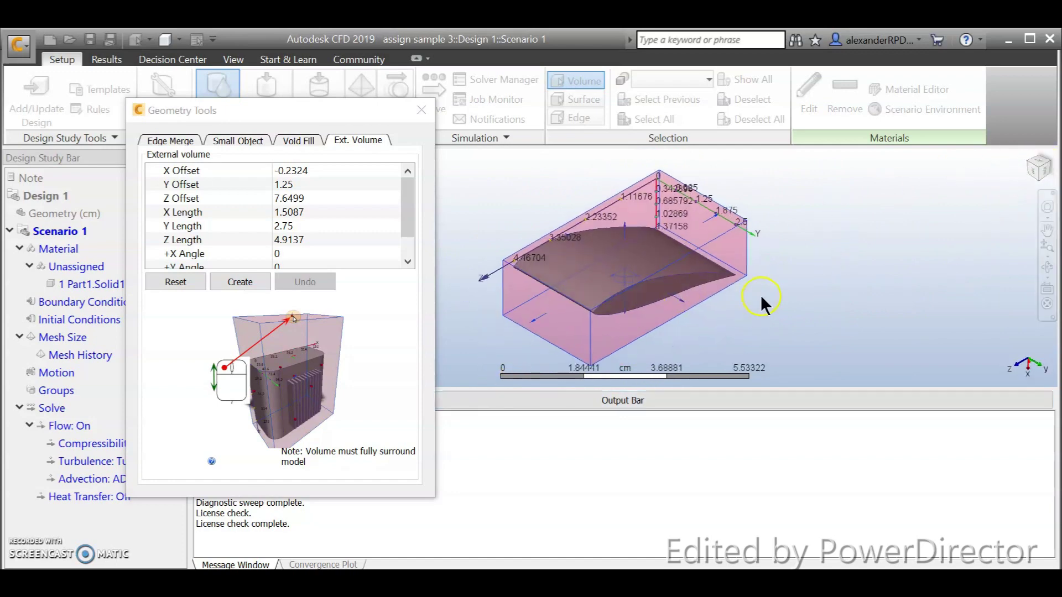
middle_click_drag(763, 301, 861, 283)
left_click(634, 306)
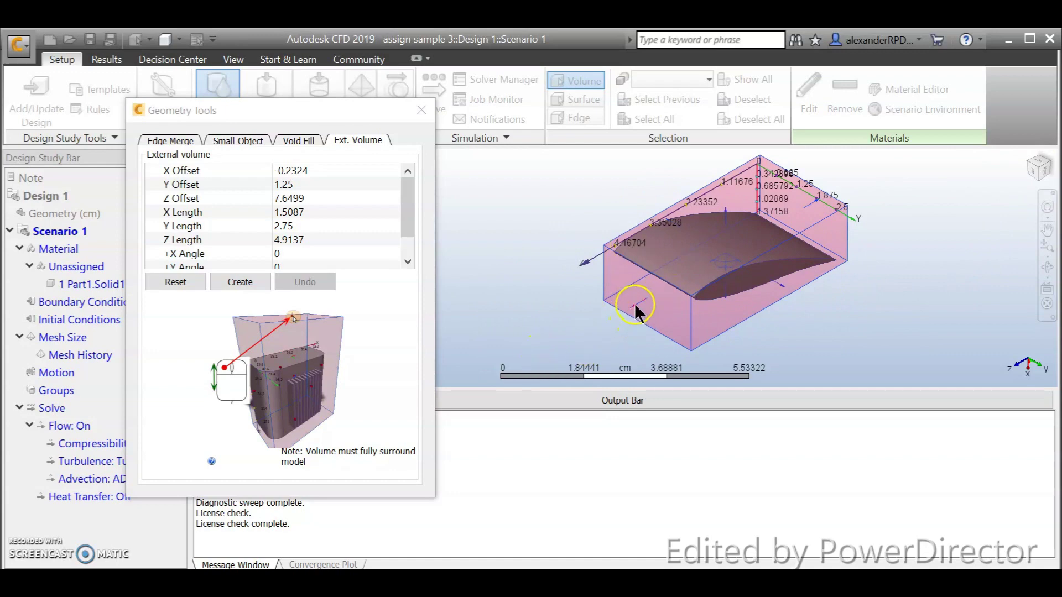
left_click_drag(635, 303, 576, 339)
left_click(777, 338)
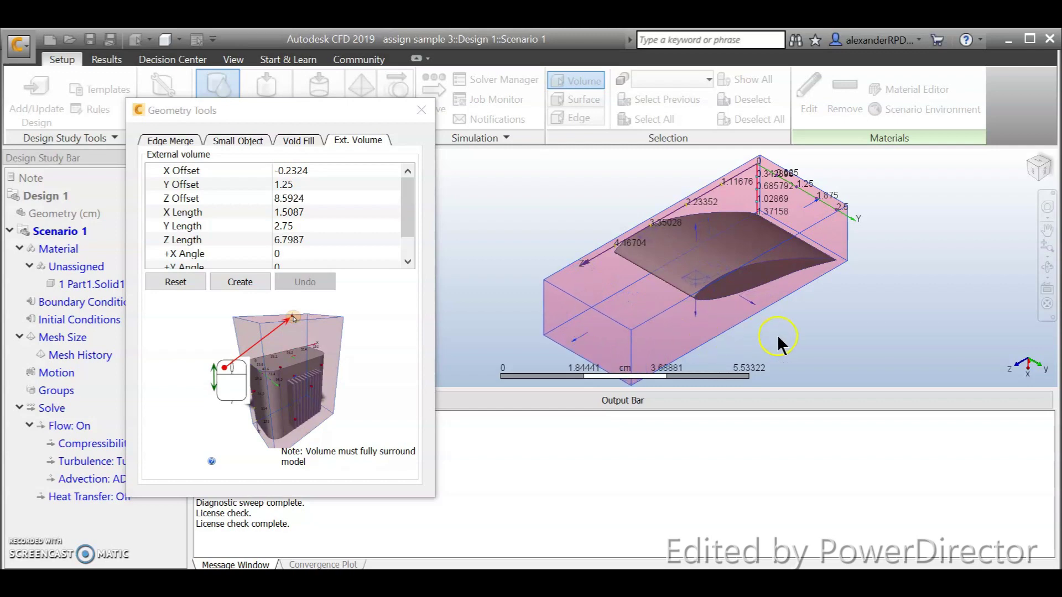
Enlarge the external volume to a Y length of about 3.96 cm and an X length of about 2.02 cm.
left_click_drag(752, 301, 770, 316)
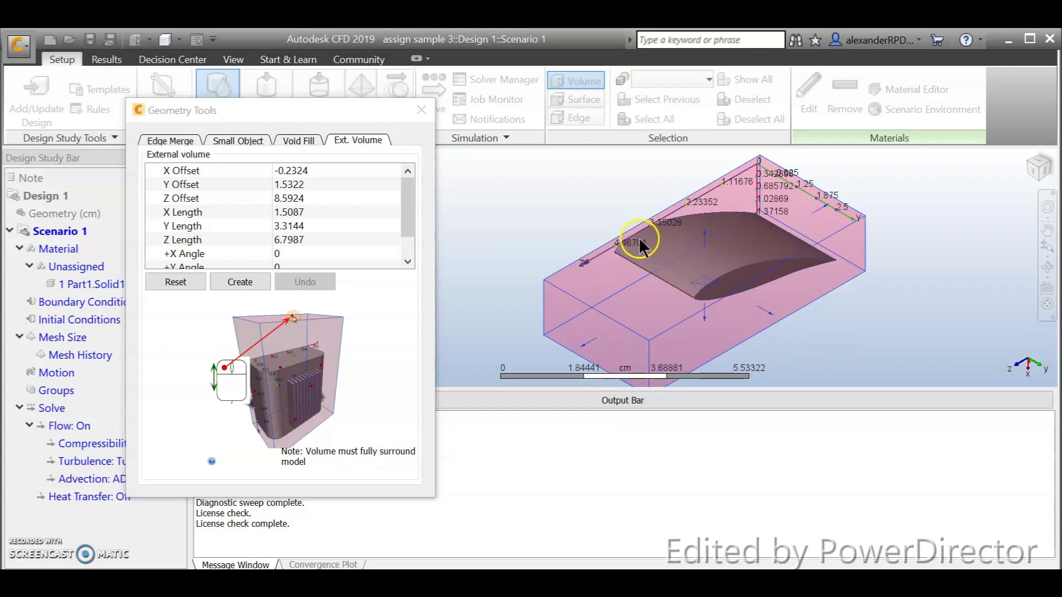
left_click_drag(639, 237, 617, 229)
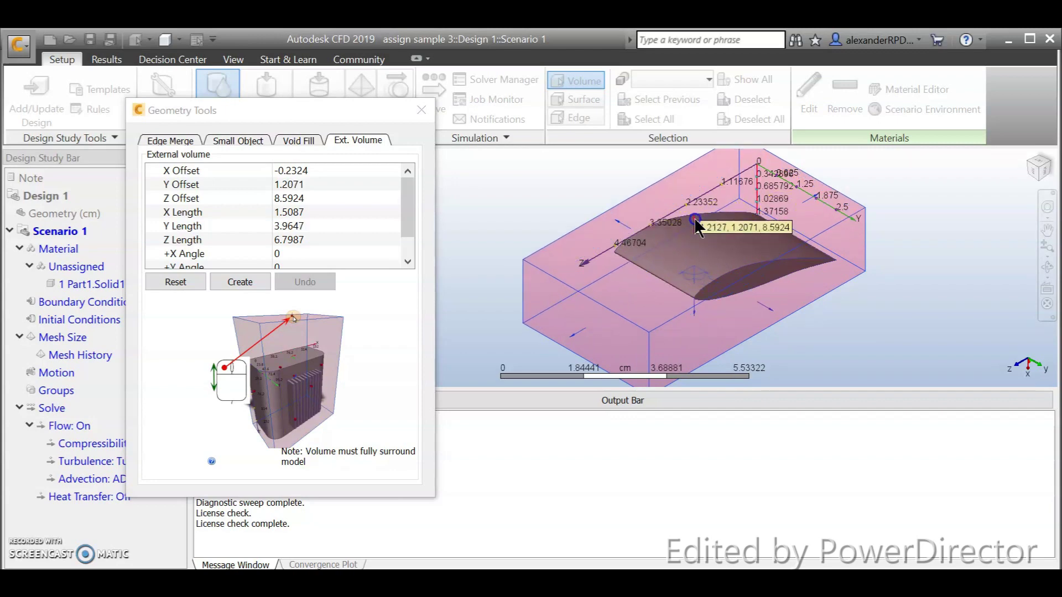
left_click_drag(698, 279, 677, 335)
Extend the external volume behind the trailing edge and further ahead of the airfoil, to a Z length of about 8.4 cm.
middle_click_drag(677, 335, 770, 329)
left_click(838, 277)
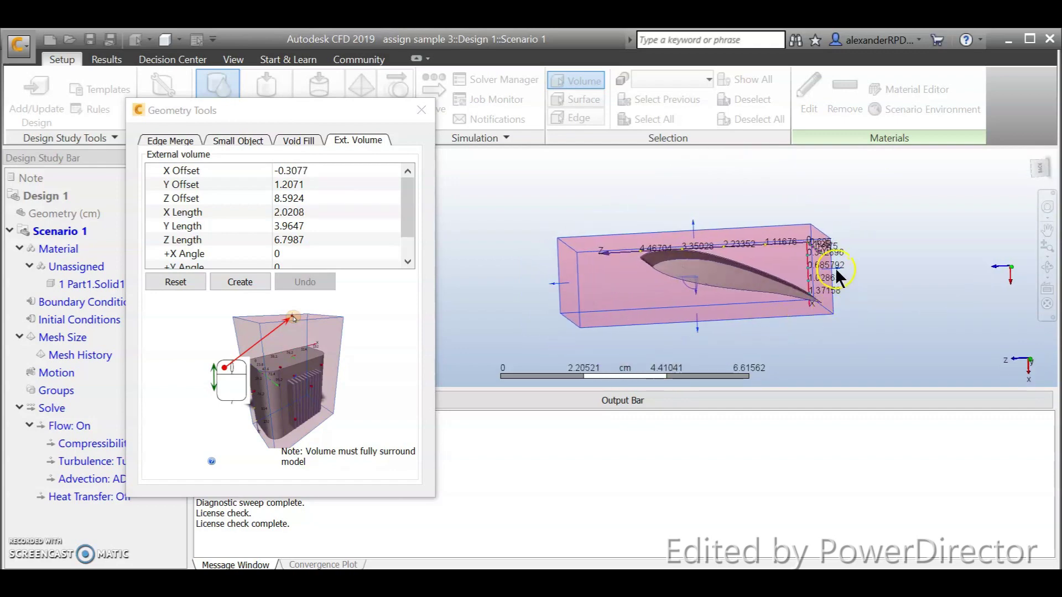
left_click_drag(838, 277, 885, 287)
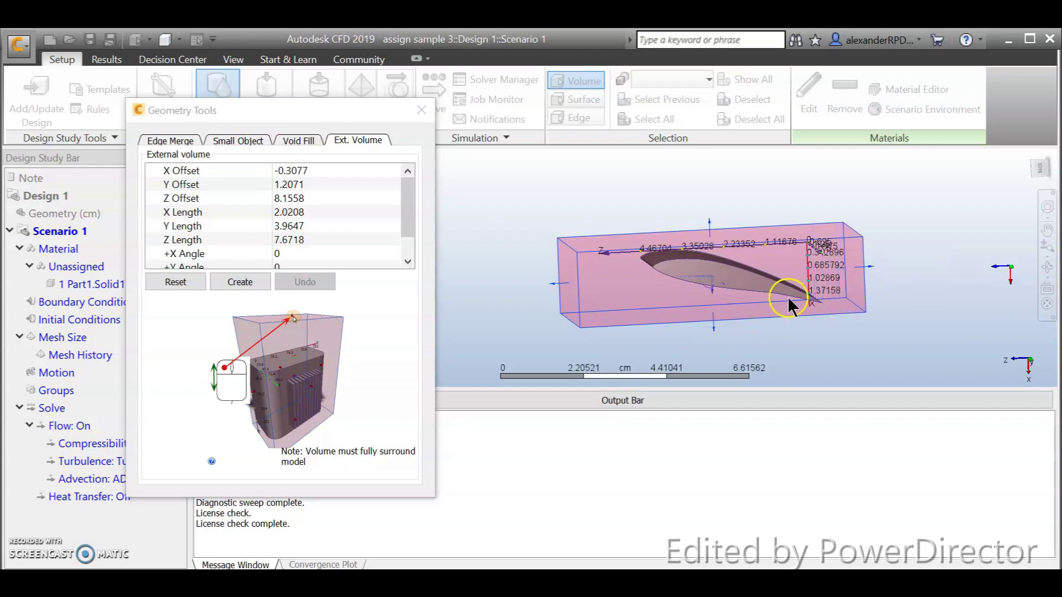
middle_click_drag(791, 299, 733, 336)
left_click(593, 330)
left_click_drag(573, 301, 547, 304)
left_click(738, 326)
Create the external volume around the airfoil and close the geometry tools.
middle_click_drag(738, 326, 846, 243)
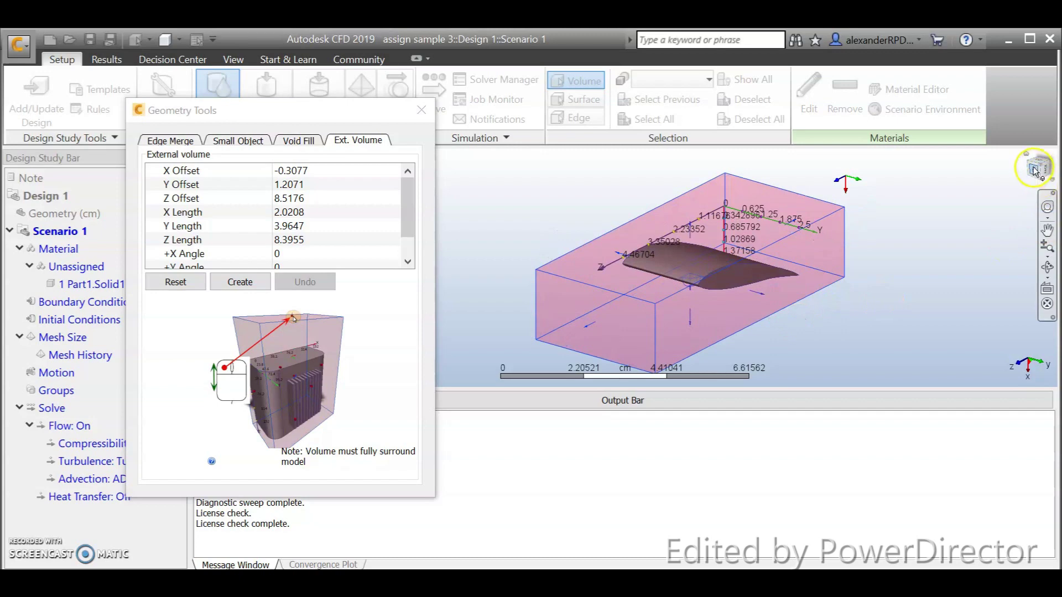
scroll(907, 287, "up", 3)
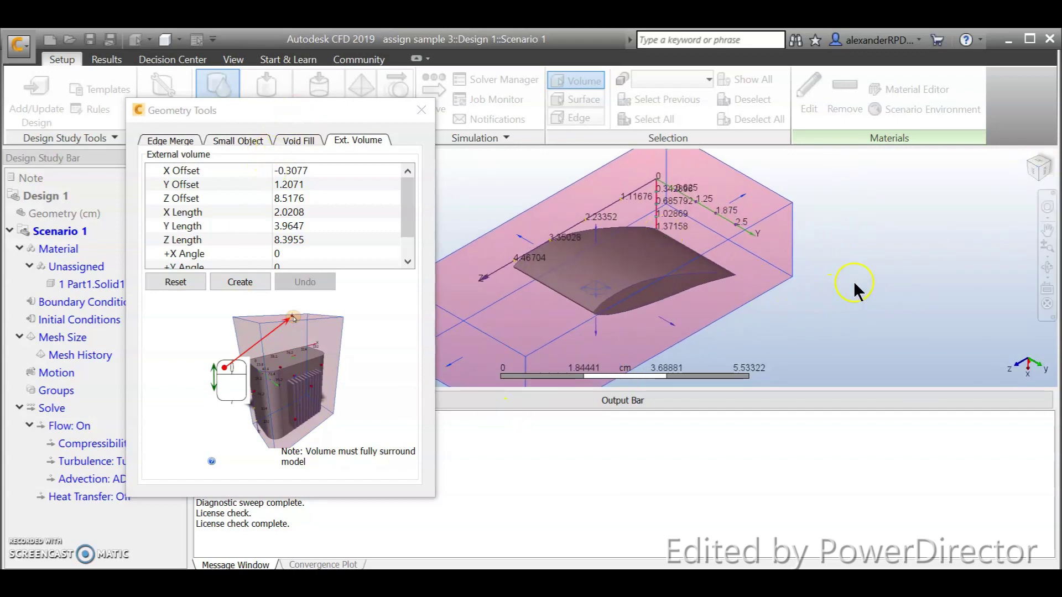
middle_click_drag(861, 287, 944, 277)
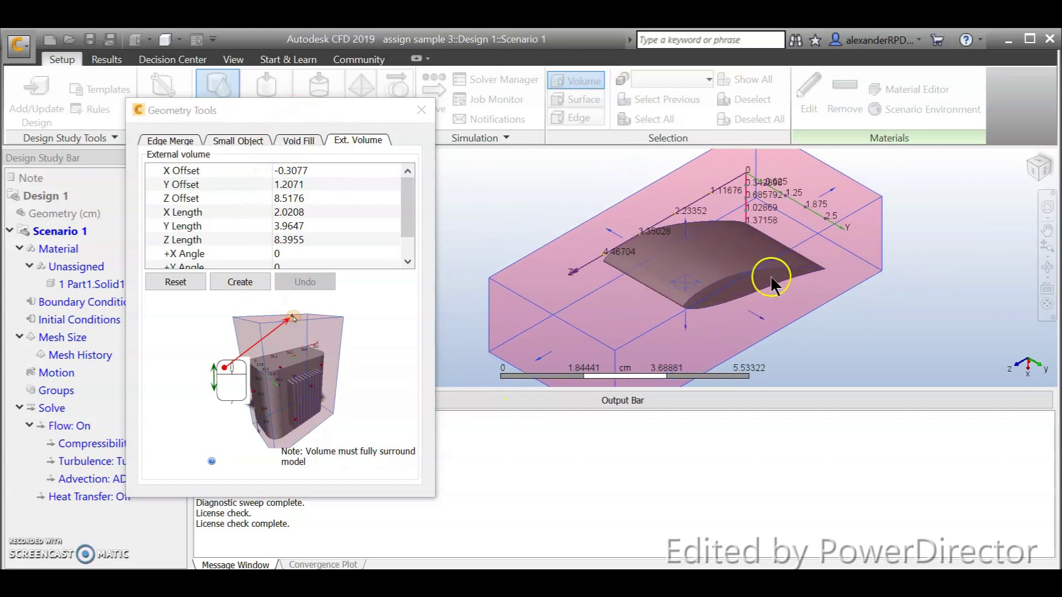
left_click(255, 283)
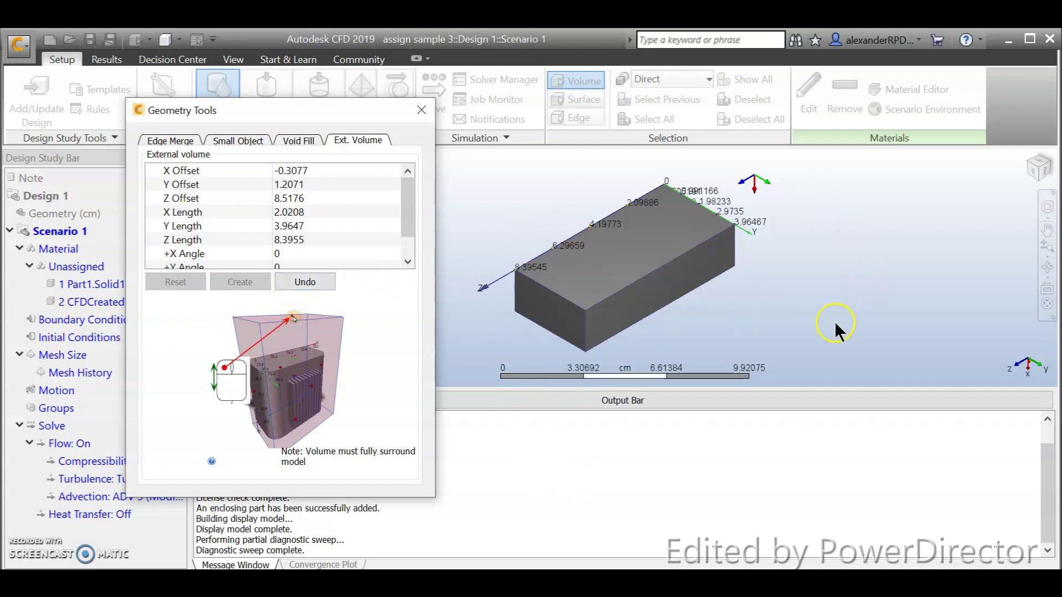
left_click(422, 110)
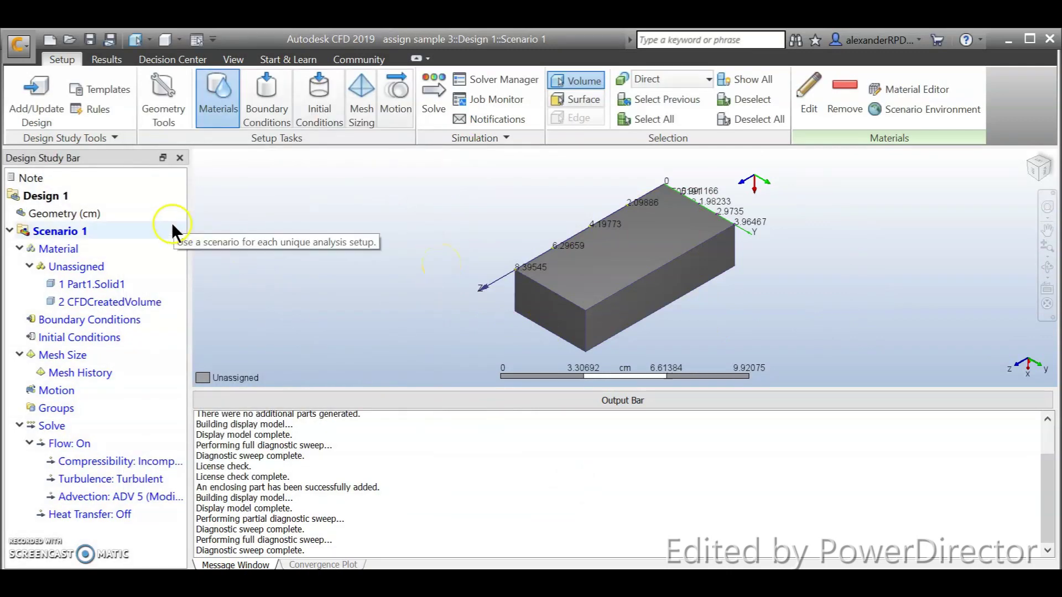
Try the transparent display for CFDCreatedVolume and set it to outline.
mouse_move(74, 238)
mouse_move(86, 288)
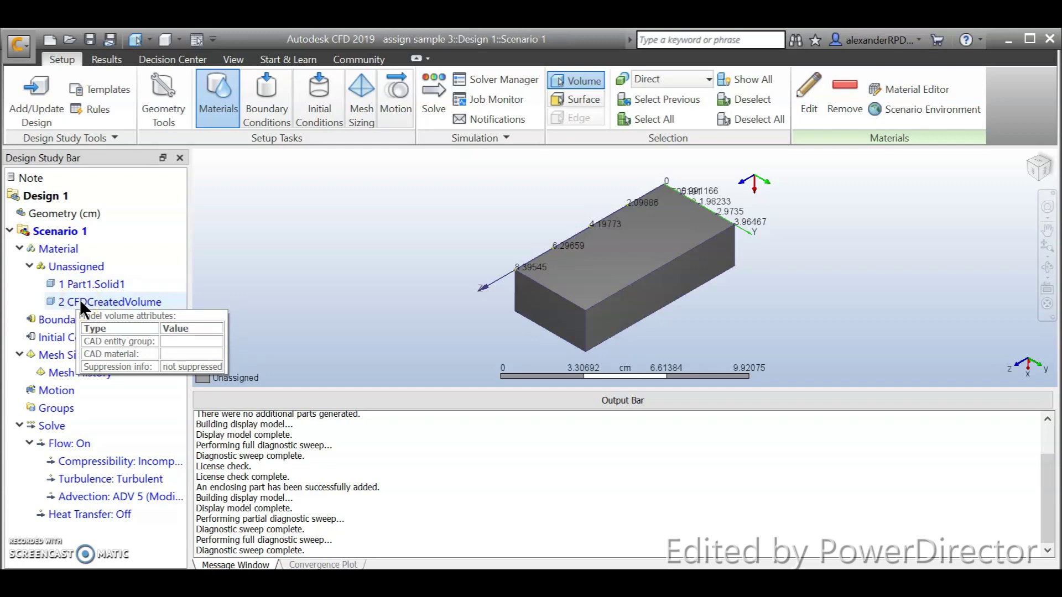
right_click(80, 299)
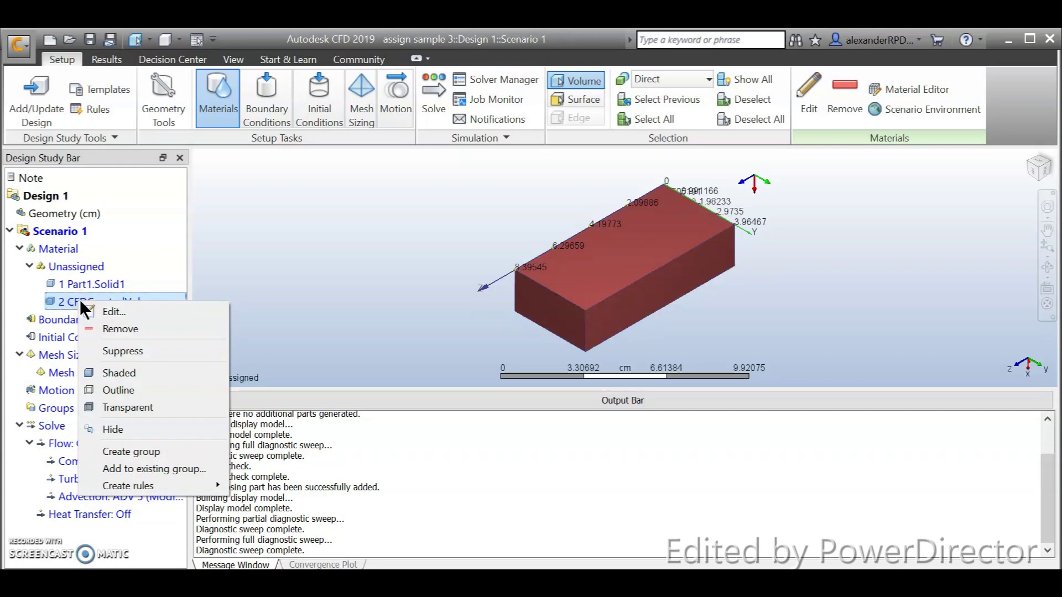
left_click(143, 407)
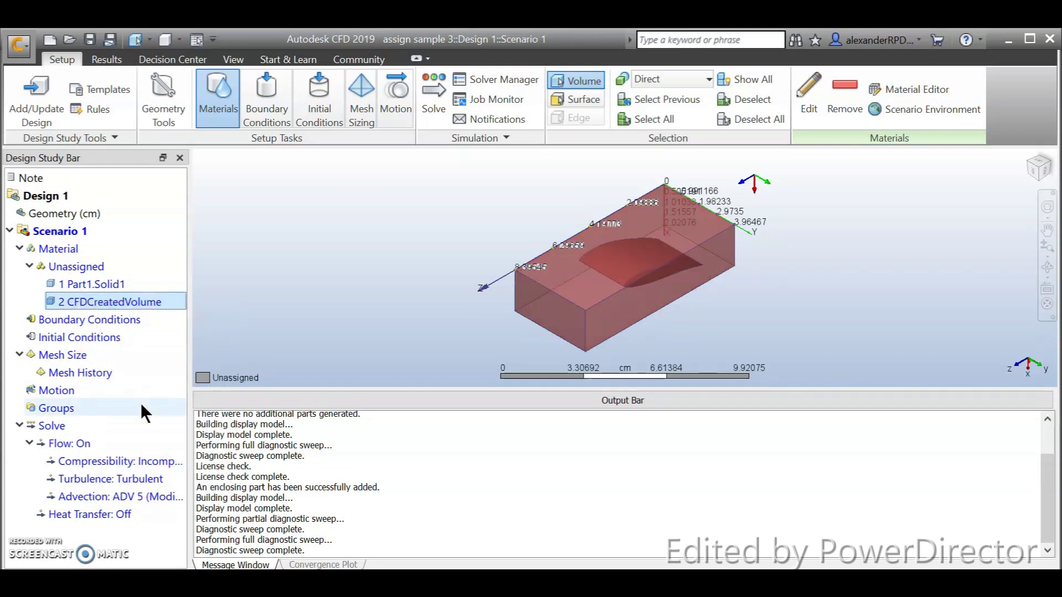
right_click(147, 302)
left_click(210, 387)
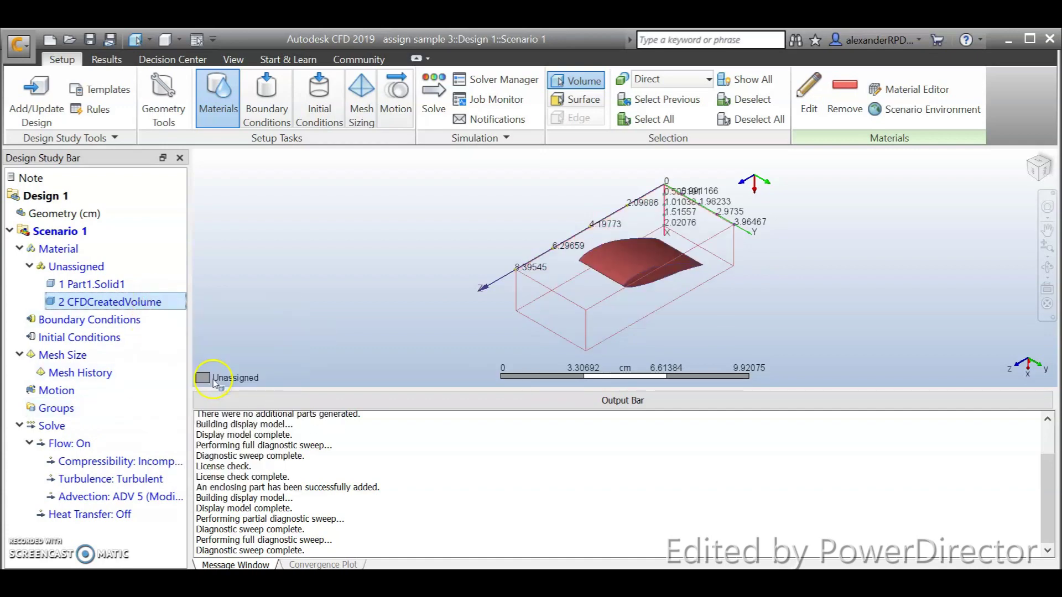
mouse_move(732, 331)
middle_mouse_down("shift")
mouse_move(731, 312)
mouse_move(734, 334)
middle_mouse_up("shift")
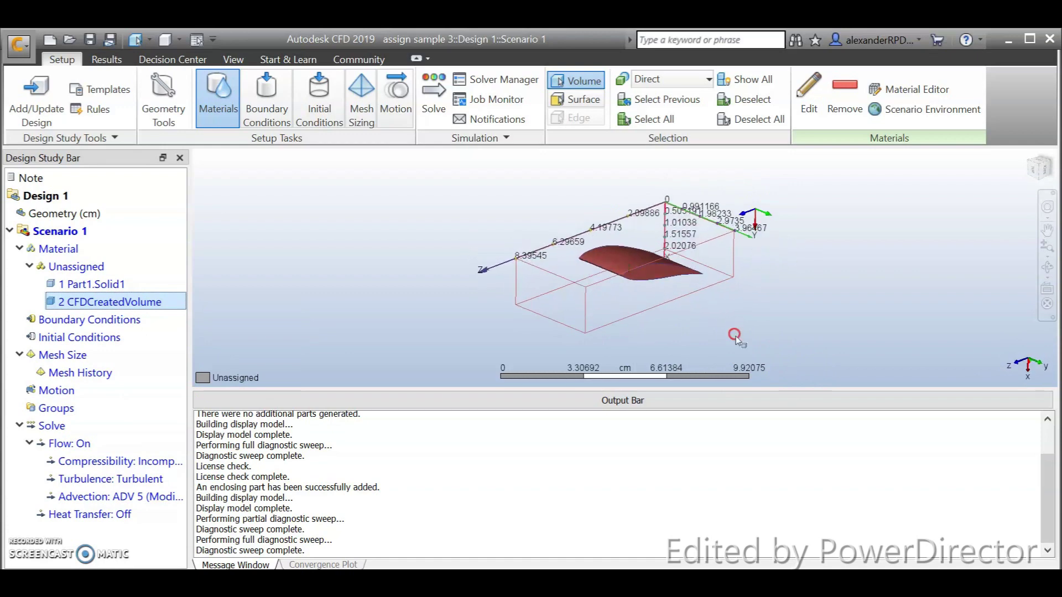
scroll(770, 261, "up", 5)
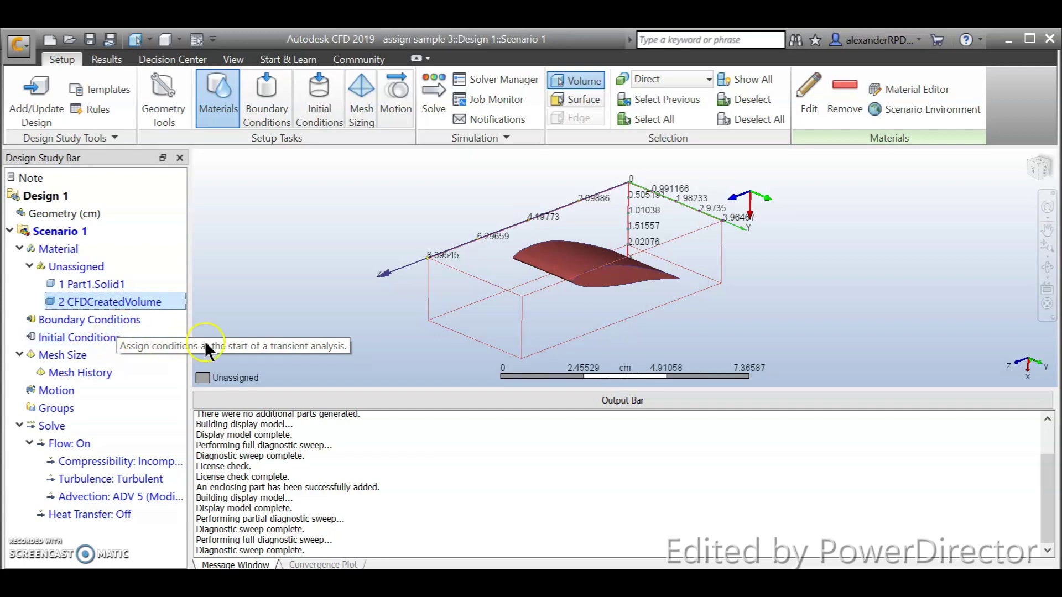
right_click(135, 258)
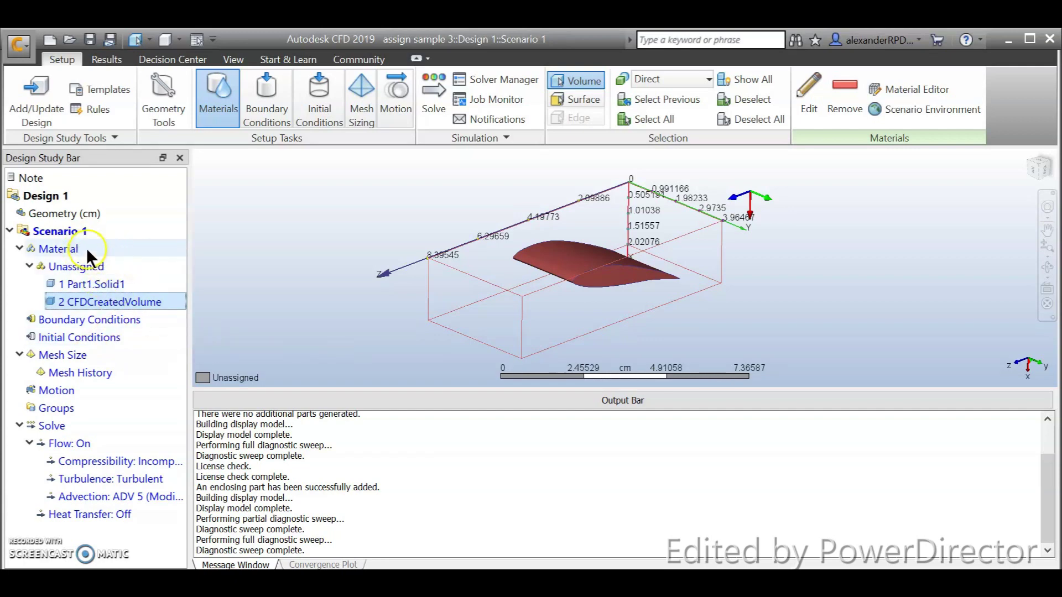
left_click(688, 226)
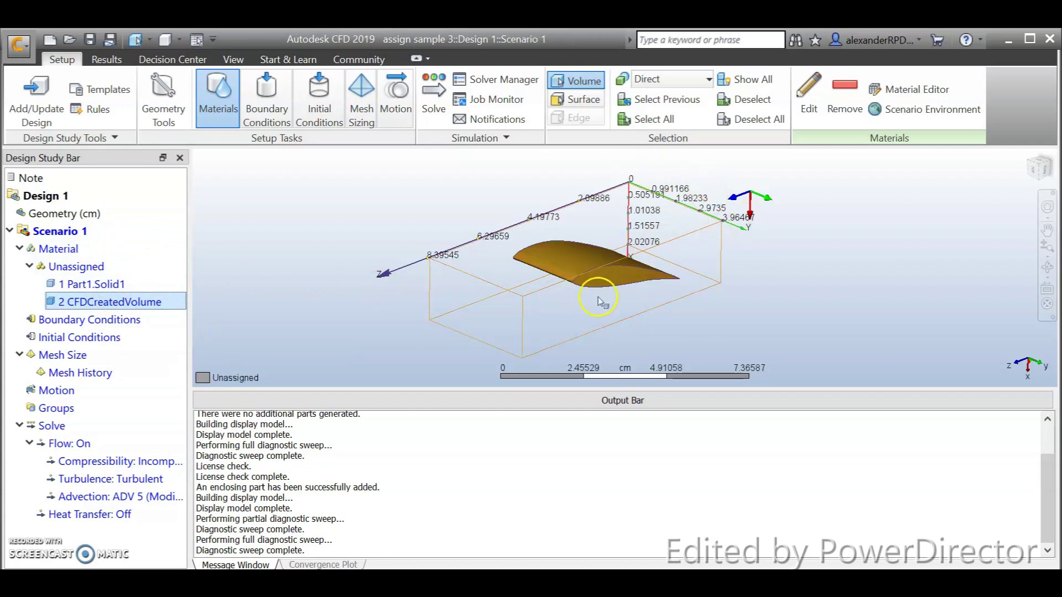
Assign the solid material Stainless Steel (304) to the airfoil Part1.Solid1.
right_click(106, 283)
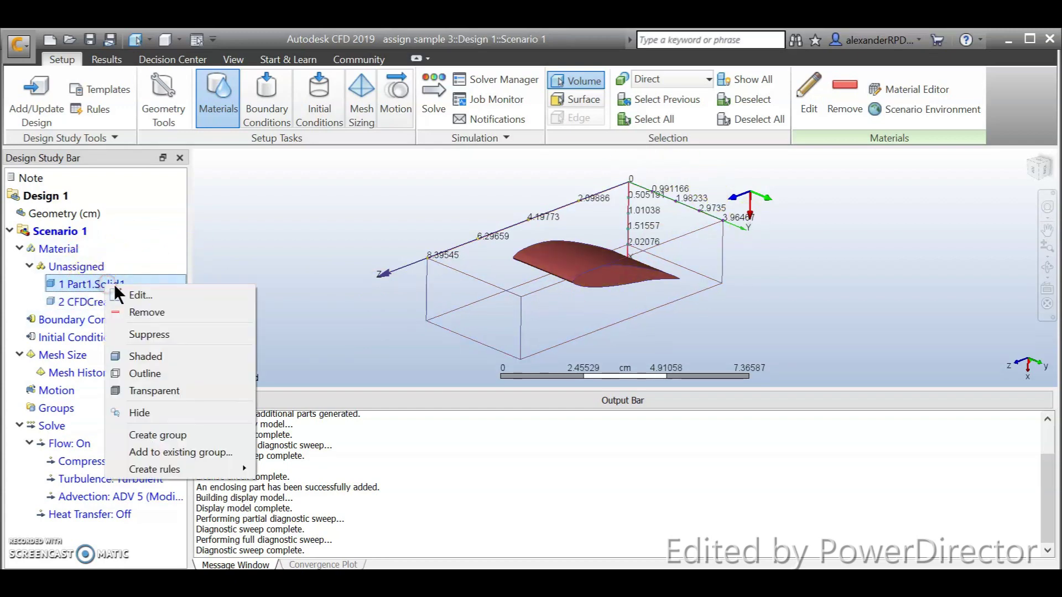
left_click(196, 293)
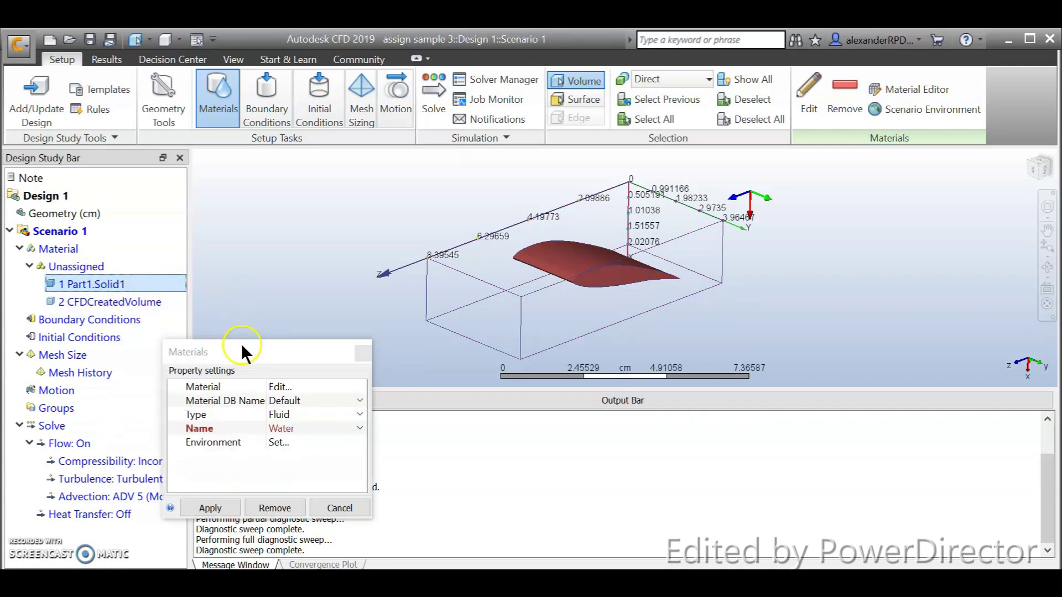
left_click(260, 305)
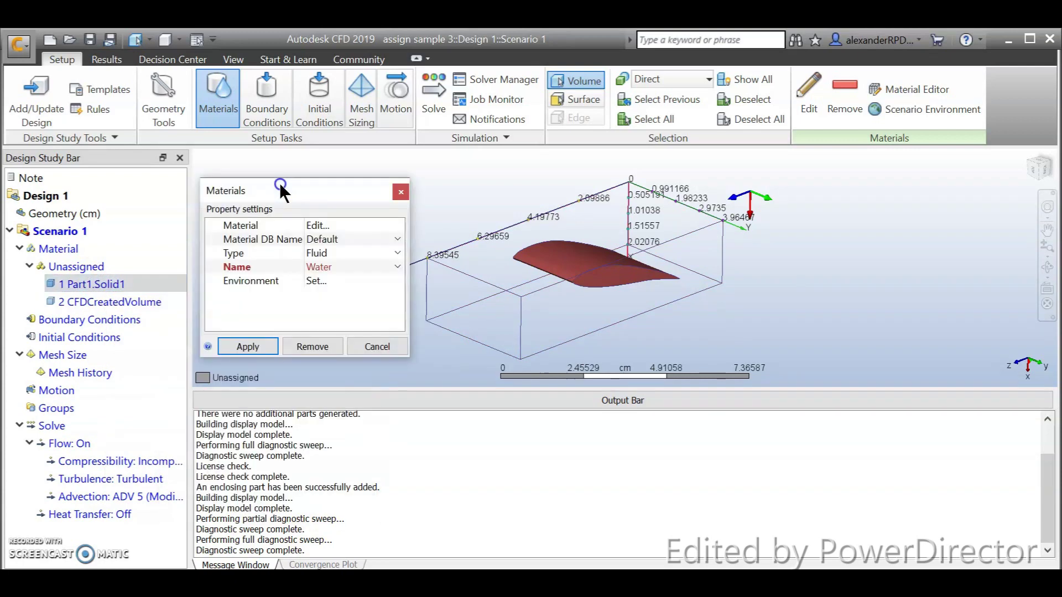
left_click(346, 245)
left_click(354, 265)
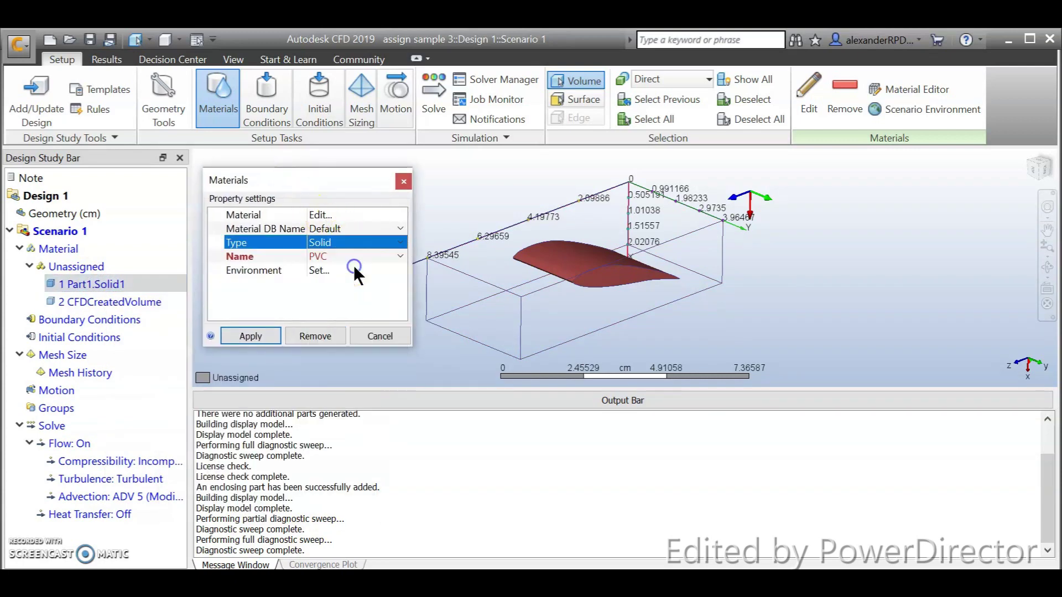
left_click(346, 257)
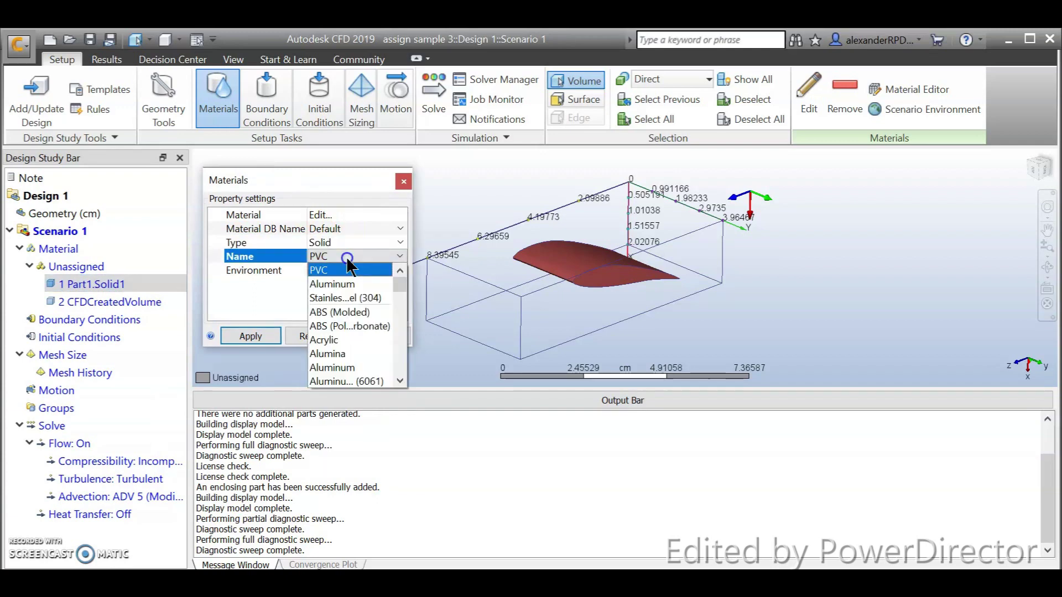
left_click(371, 302)
left_click(241, 332)
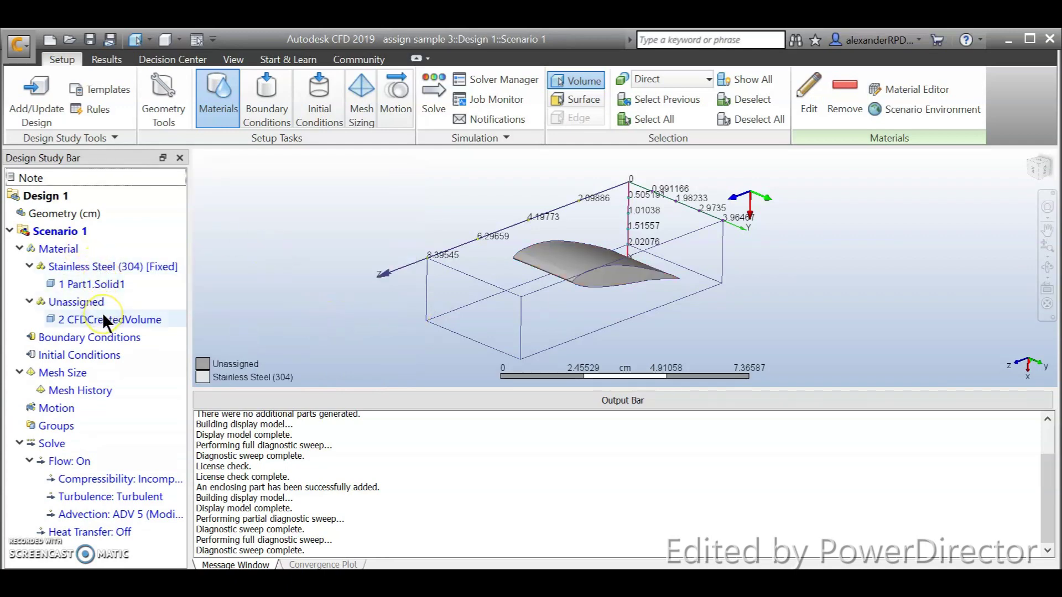
Assign the fluid material Air to CFDCreatedVolume, the external volume around the airfoil.
mouse_move(104, 317)
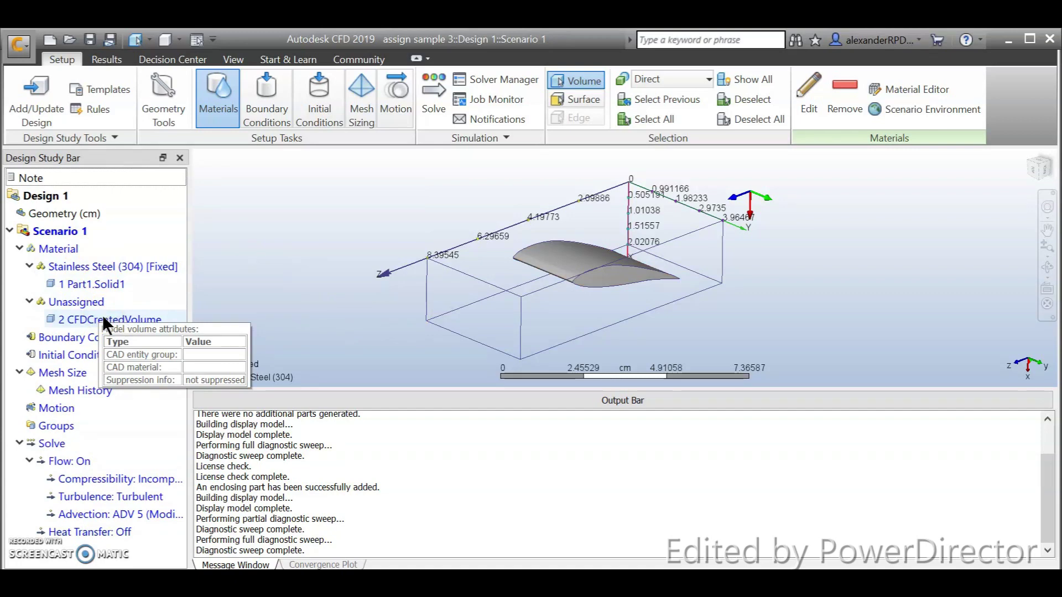
left_click(103, 319)
right_click(103, 319)
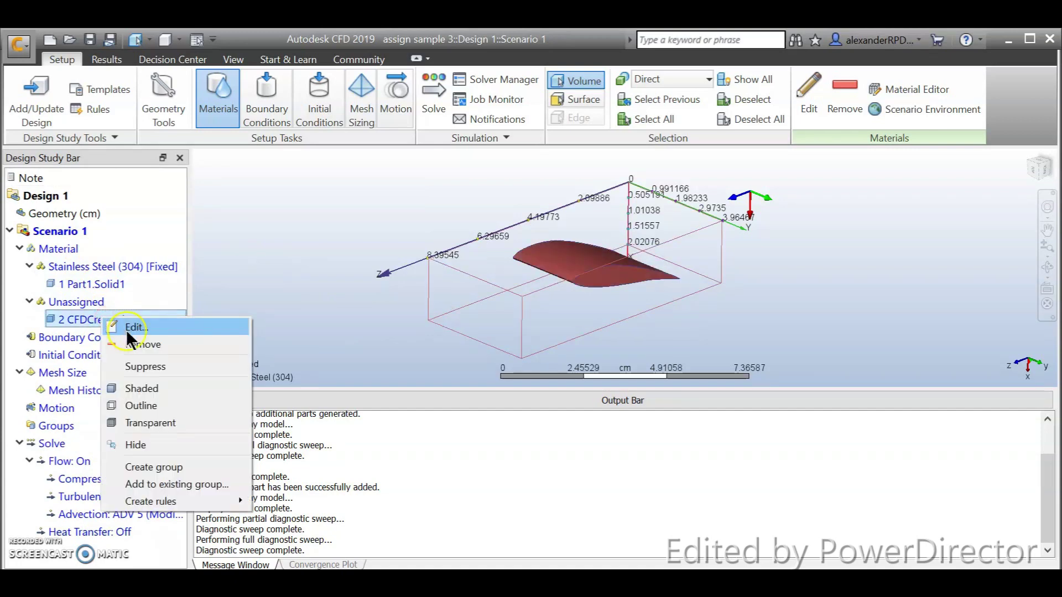
left_click(124, 329)
left_click_drag(233, 383, 292, 196)
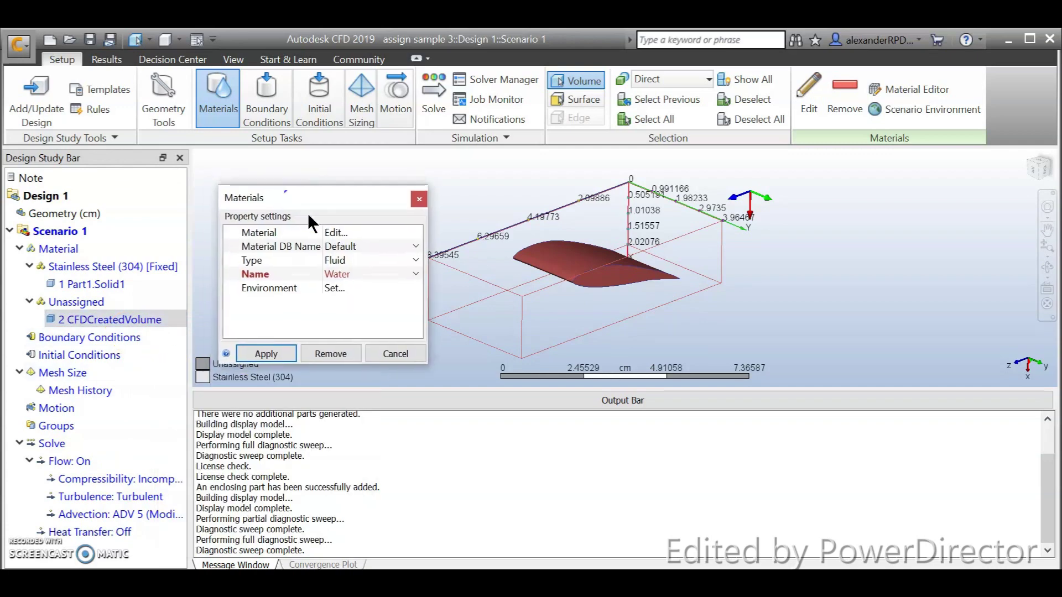
left_click(354, 273)
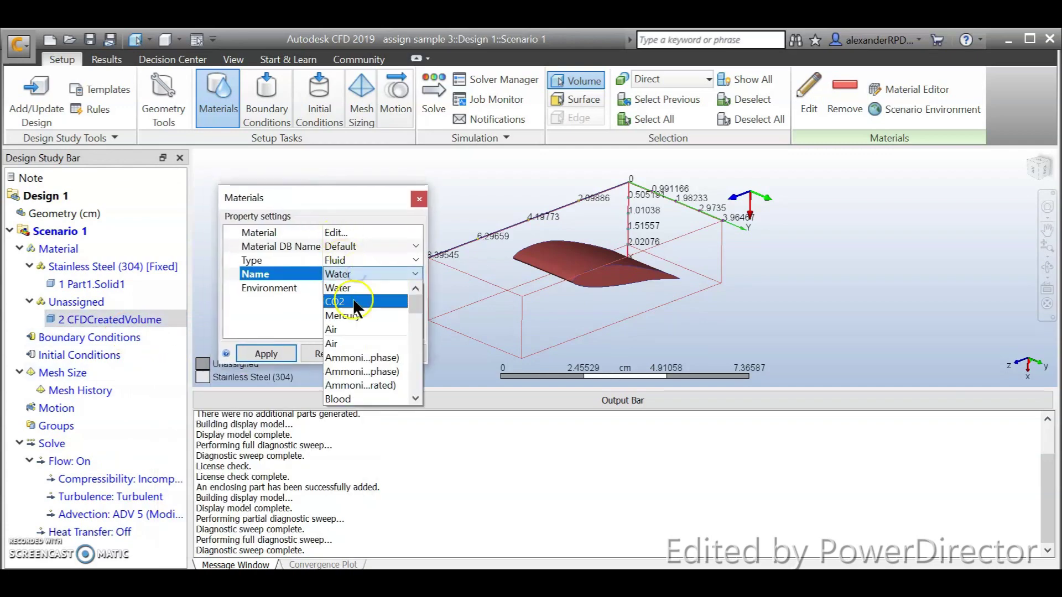
left_click(351, 329)
left_click_drag(346, 202, 323, 156)
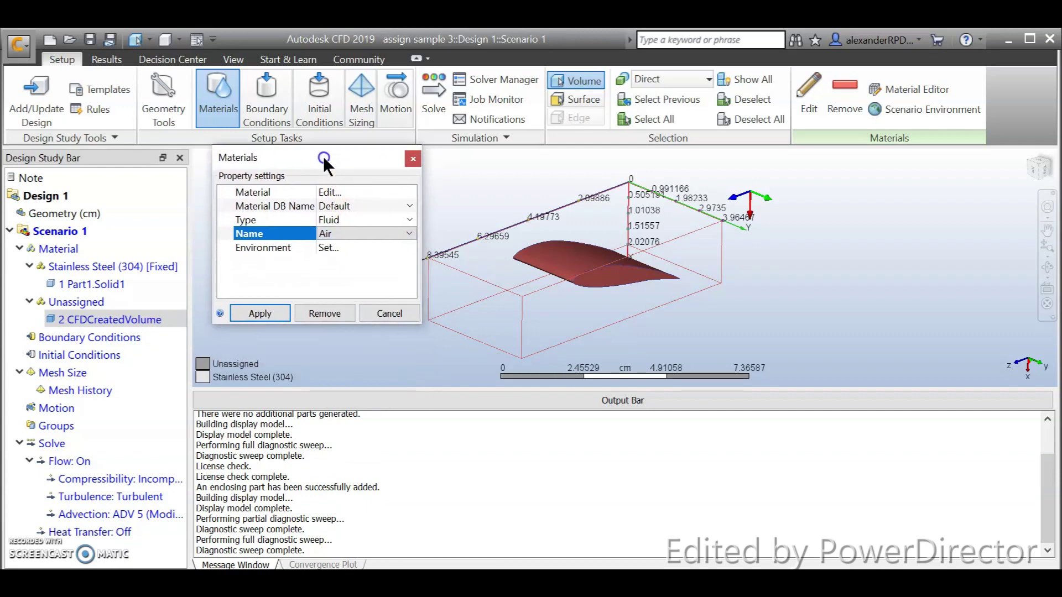
left_click(260, 314)
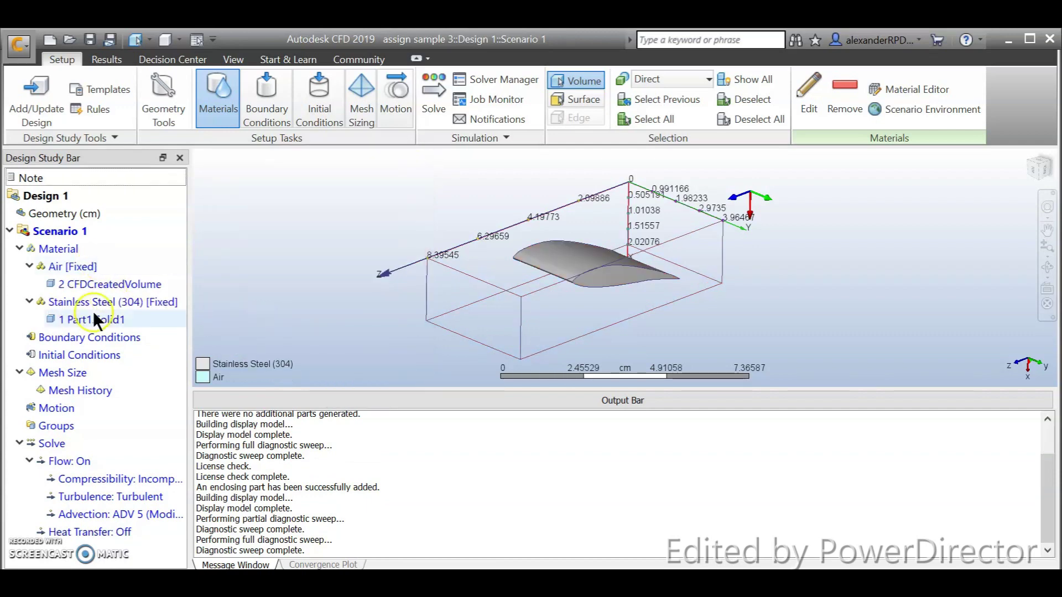
left_click(64, 303)
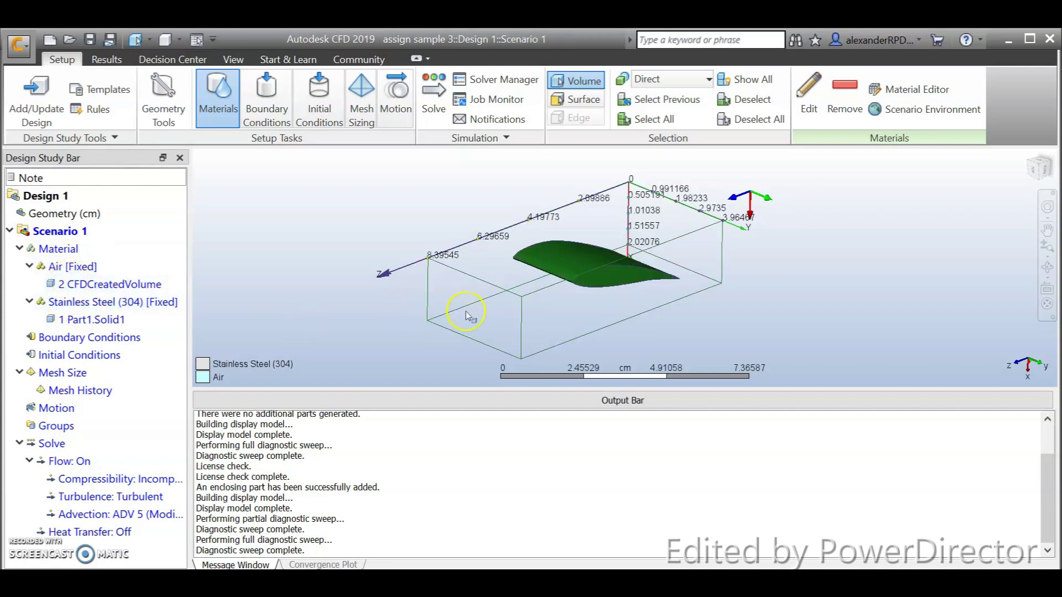
Open the initial conditions settings for editing and examine the available condition types.
left_click(95, 357)
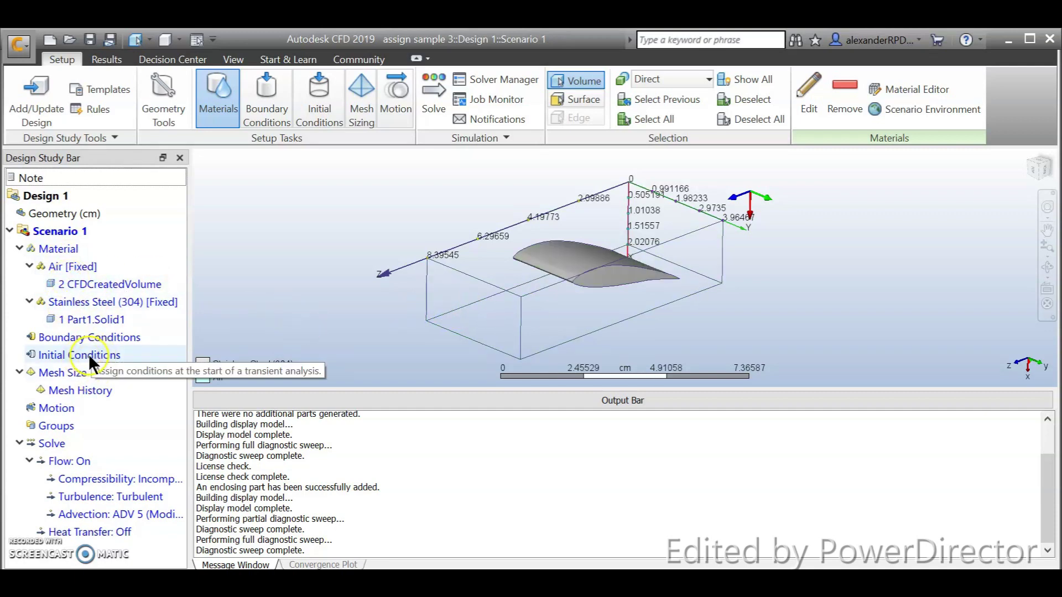
right_click(89, 354)
left_click(122, 366)
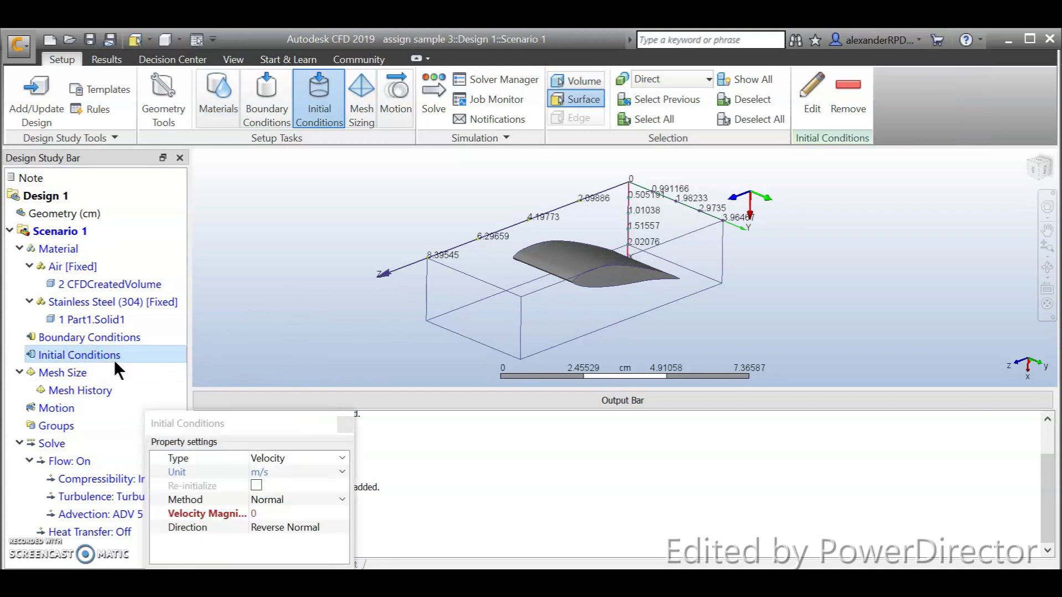
left_click_drag(254, 423, 291, 128)
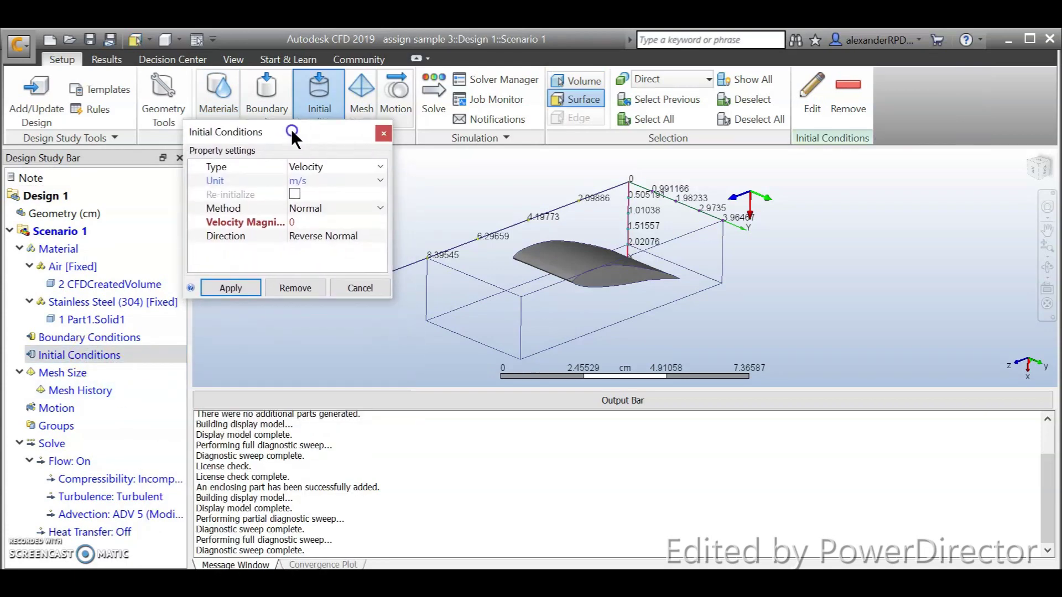
left_click(343, 167)
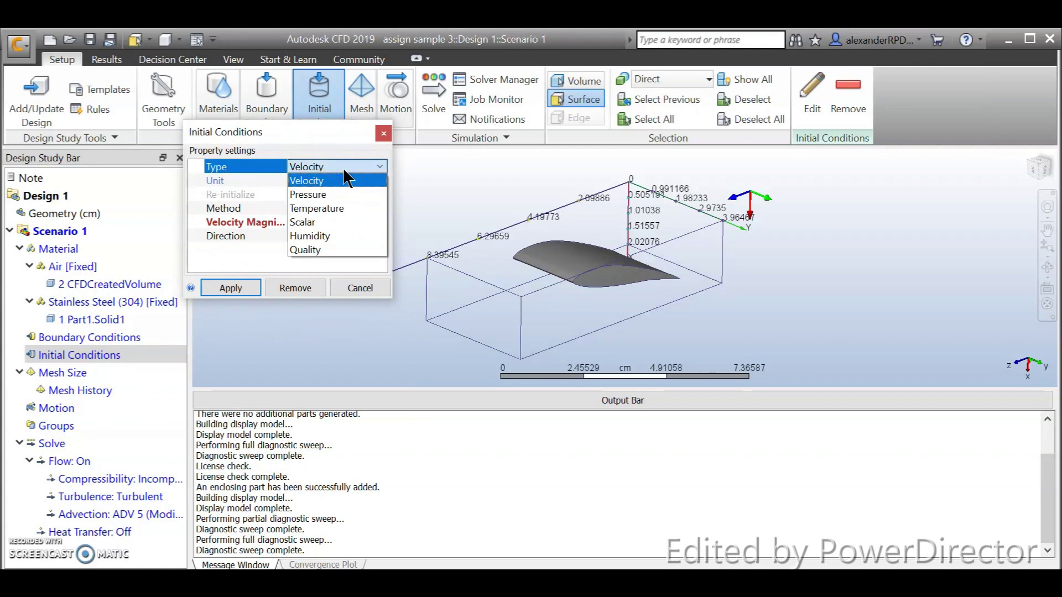
left_click(352, 210)
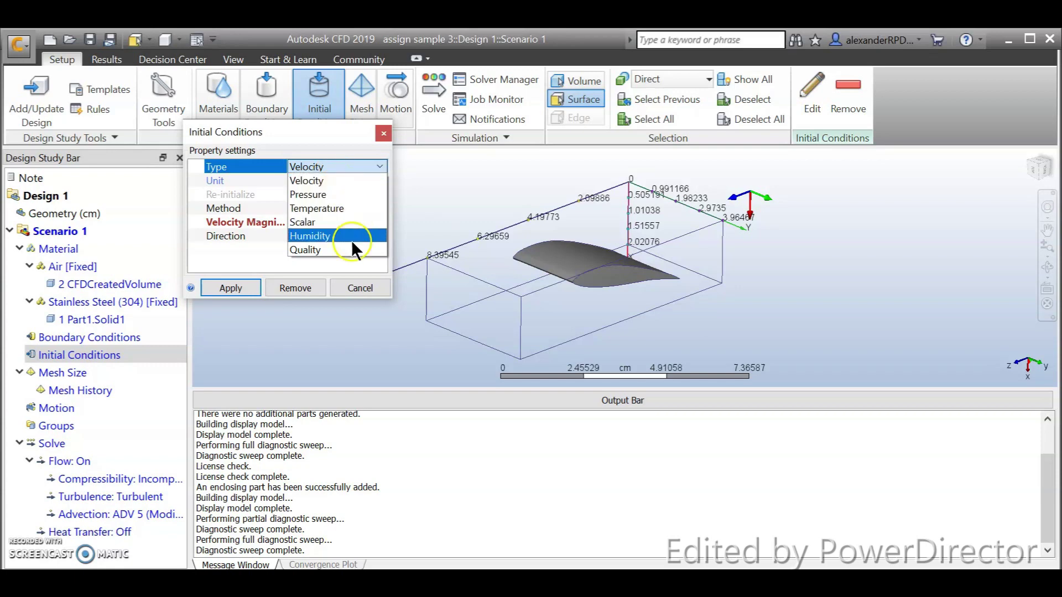
left_click(271, 251)
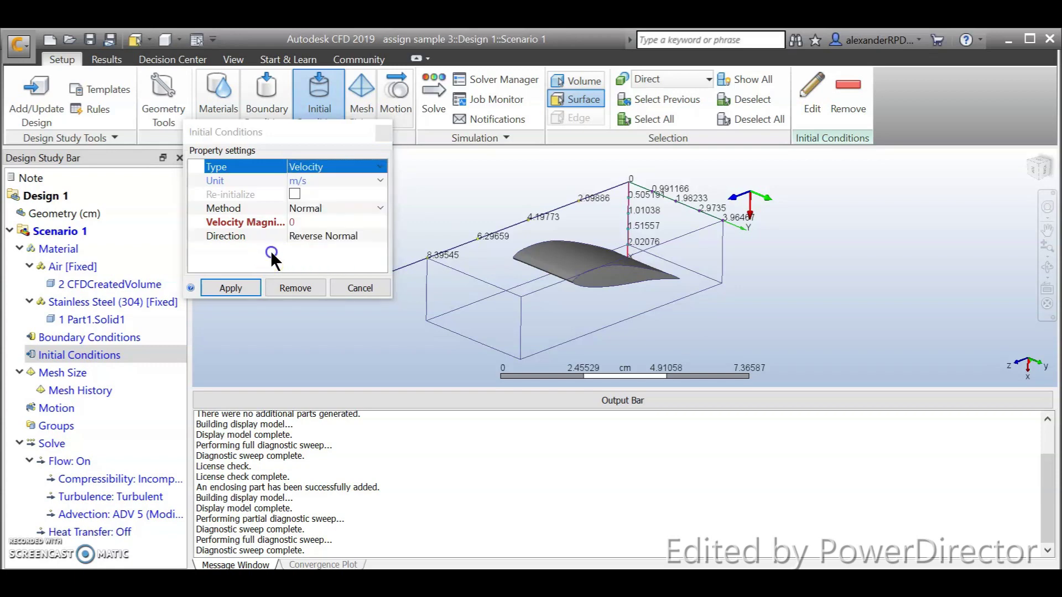
left_click(356, 165)
left_click(356, 164)
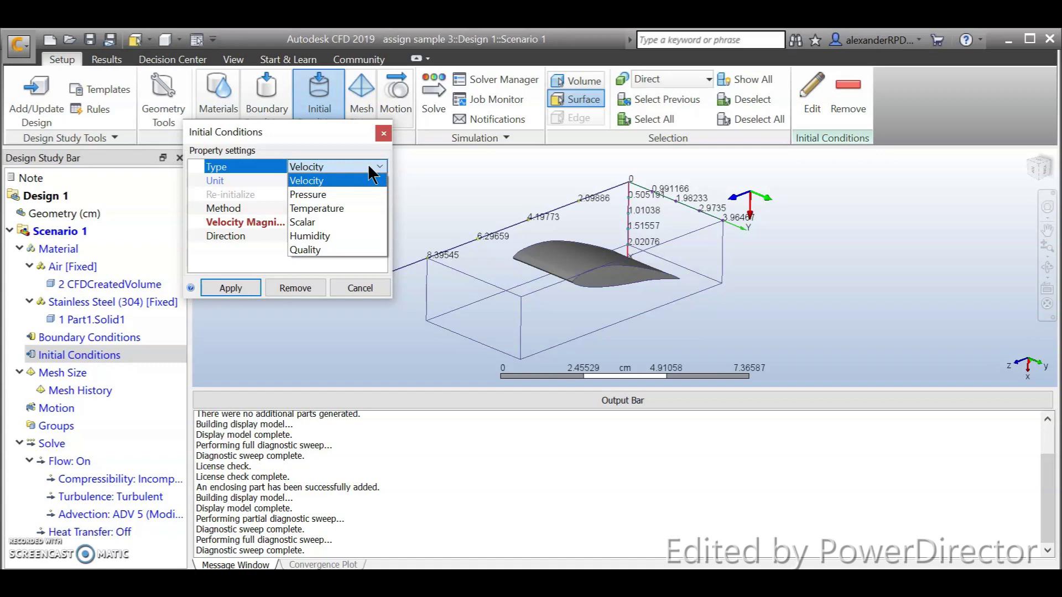
left_click(354, 198)
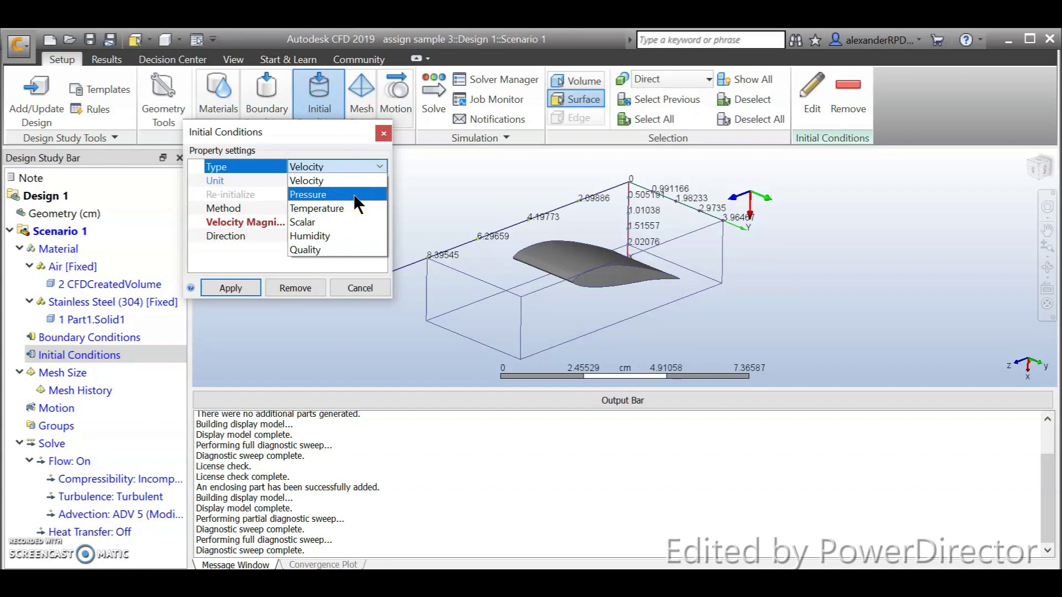
left_click(357, 196)
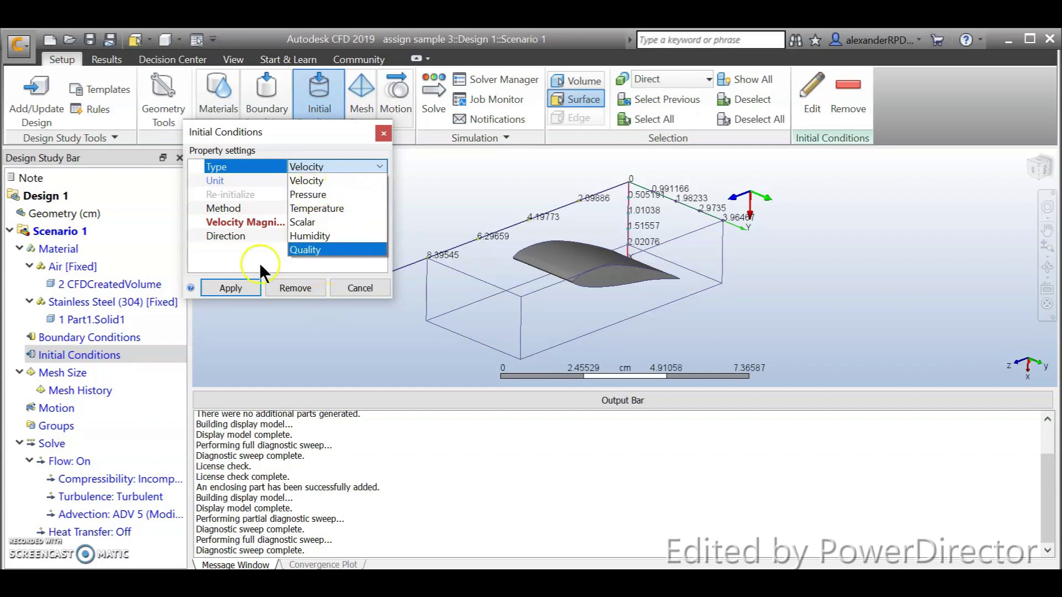
left_click(363, 228)
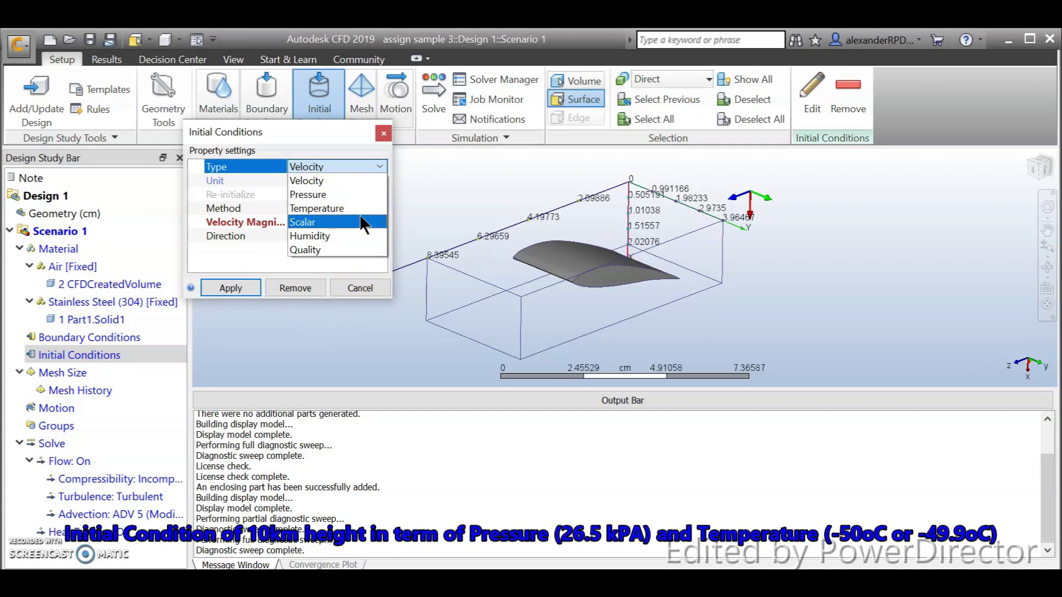
Try to define a static temperature initial condition of -50 Celsius with surface selection active.
left_click(354, 214)
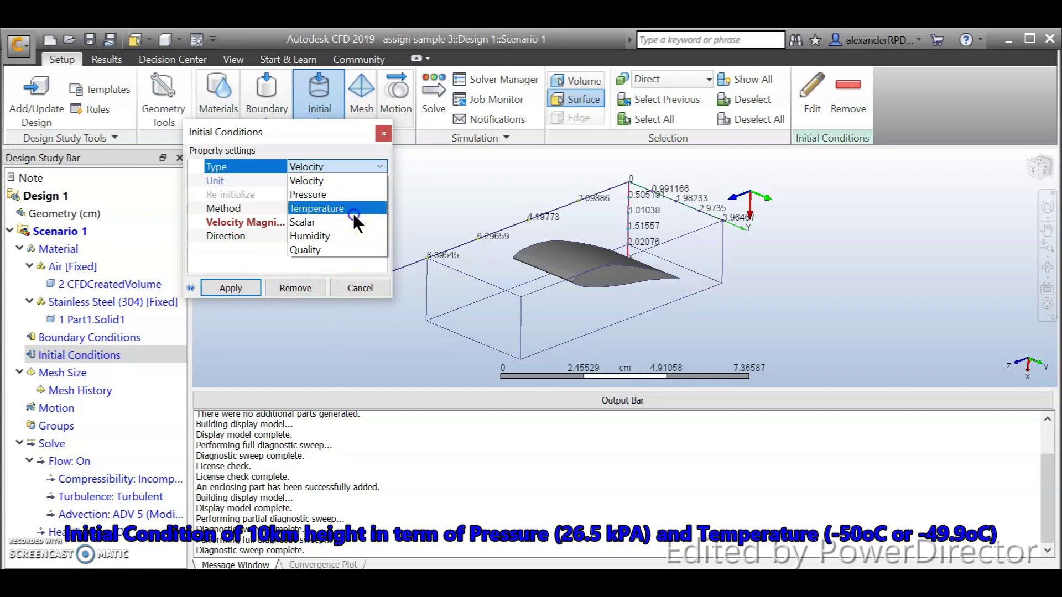
left_click(330, 208)
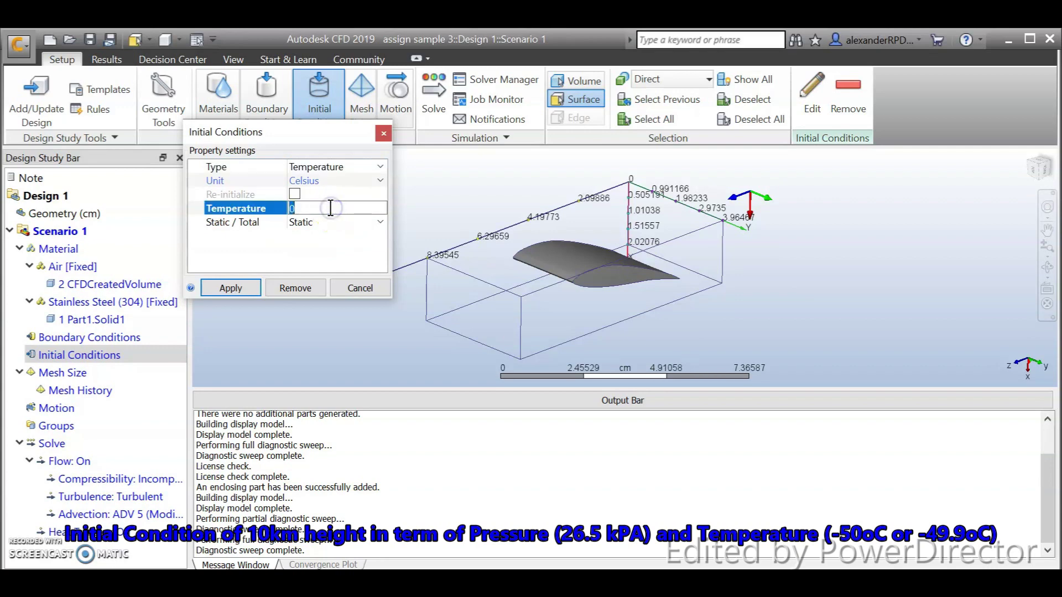
type("-")
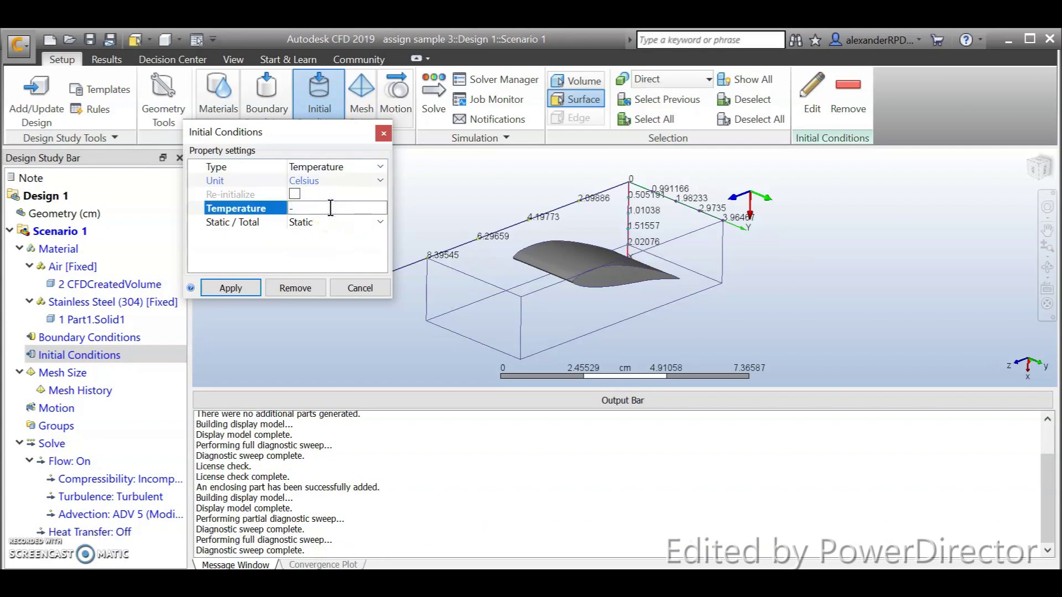
type("50")
left_click(326, 252)
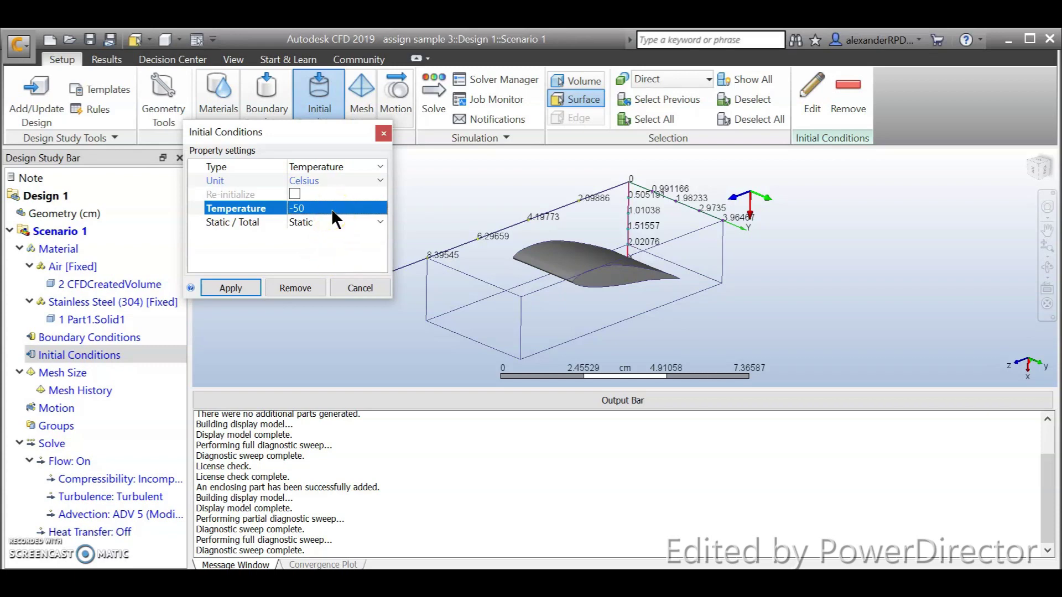
left_click(486, 255)
Switch to volume selection and apply a static temperature initial condition of -49.9 Celsius to the external volume.
left_click(559, 79)
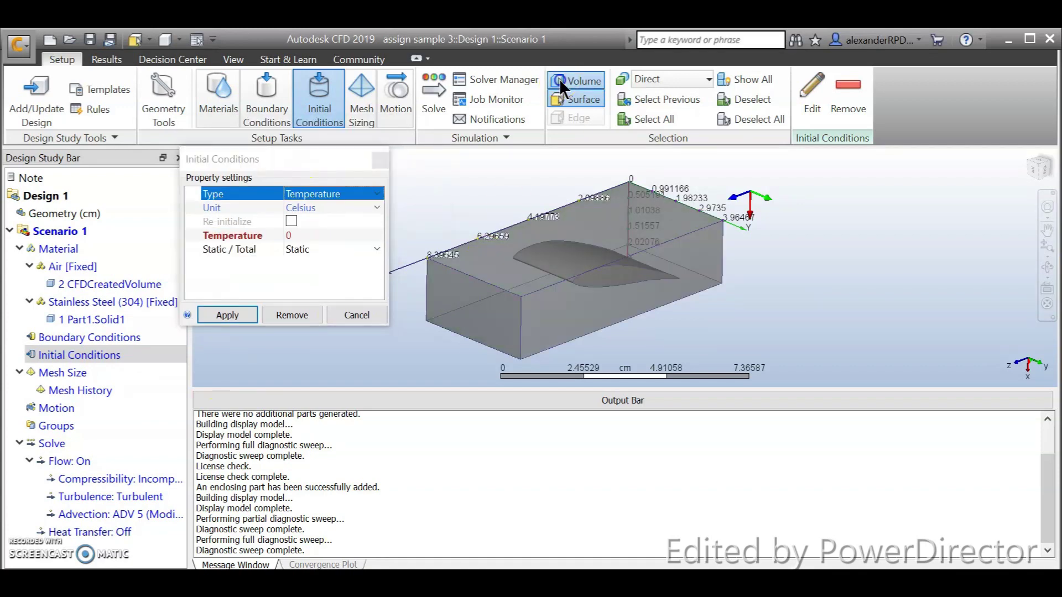
left_click(476, 295)
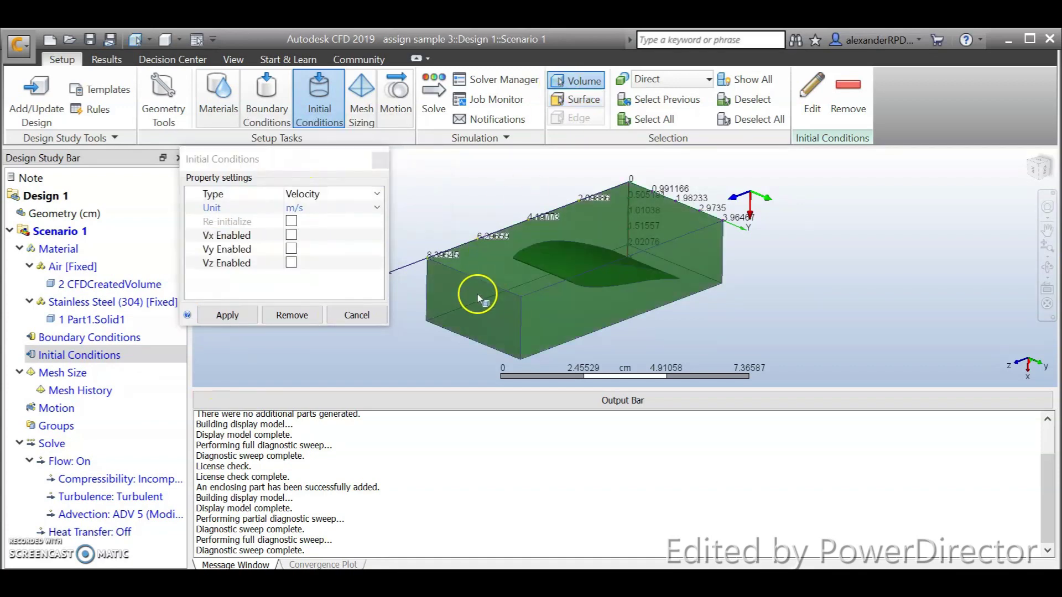
left_click(348, 188)
left_click(329, 234)
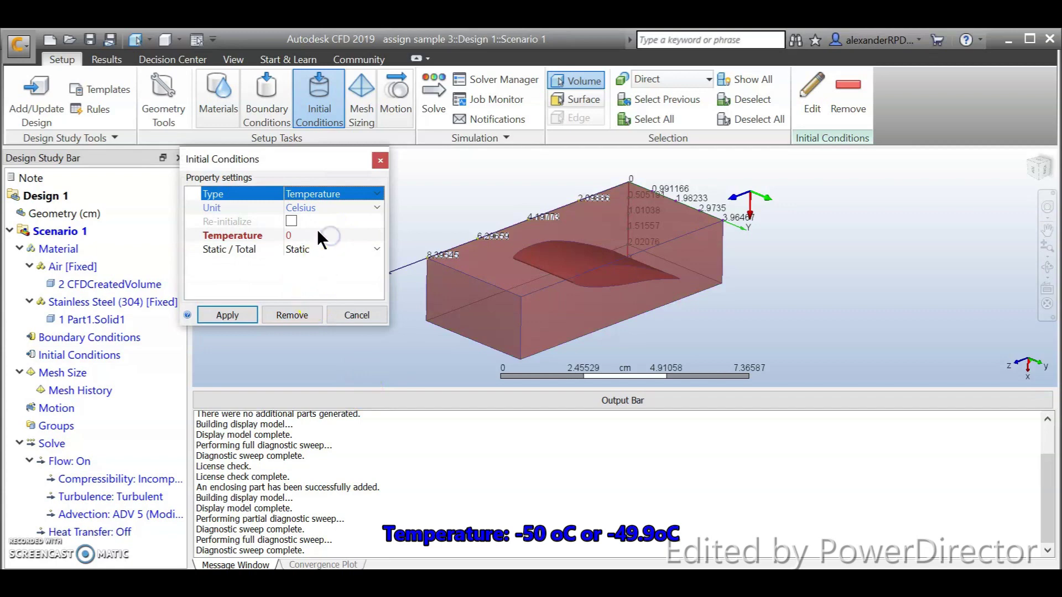
left_click(309, 235)
type("-4")
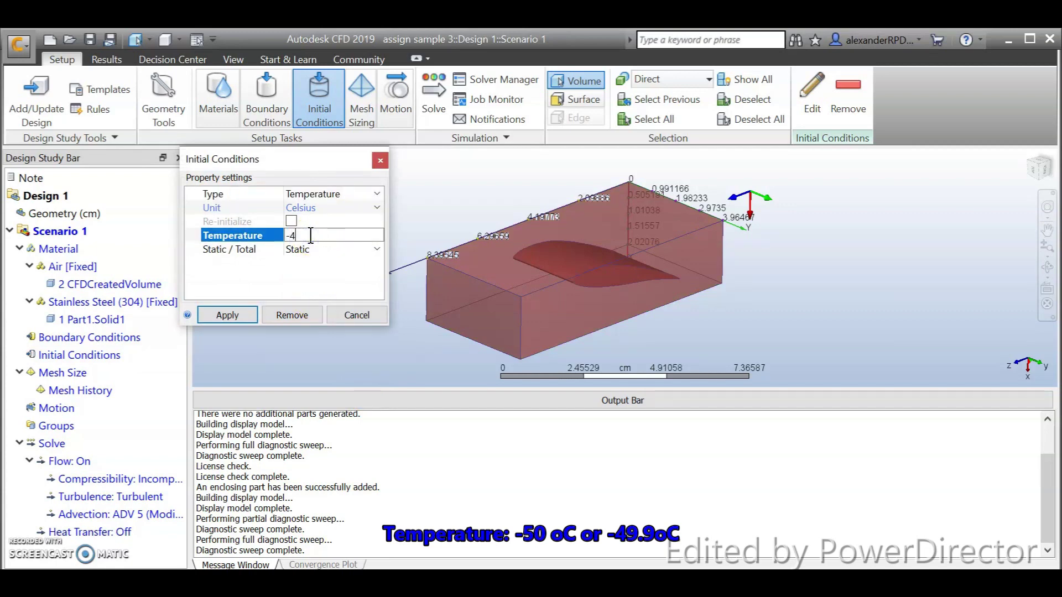
type("9.9")
key("Return")
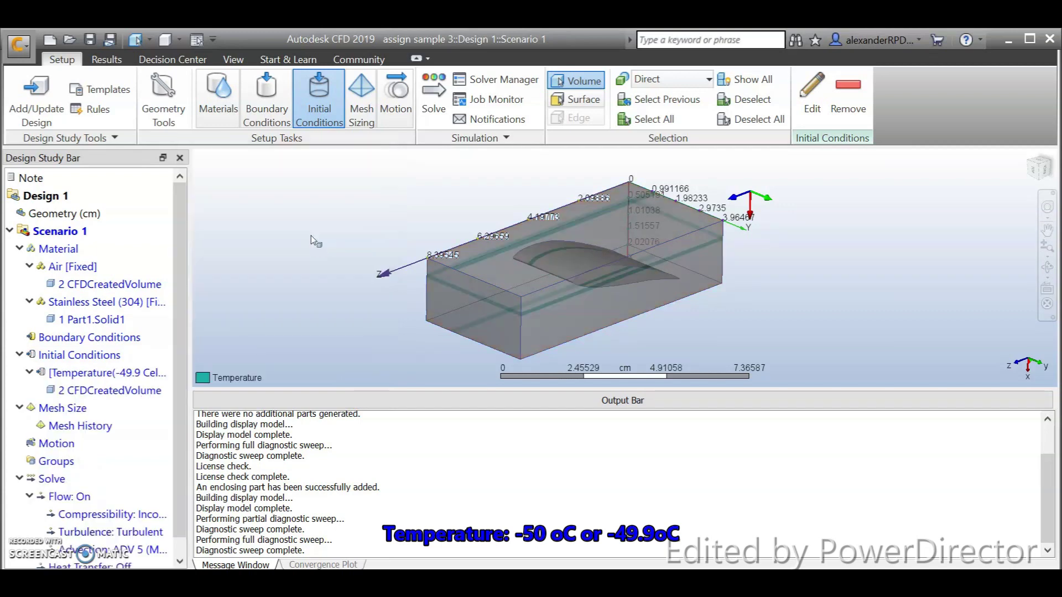
left_click(462, 327)
left_click(365, 304)
mouse_move(766, 292)
middle_mouse_down()
mouse_move(771, 257)
mouse_move(772, 292)
middle_mouse_up()
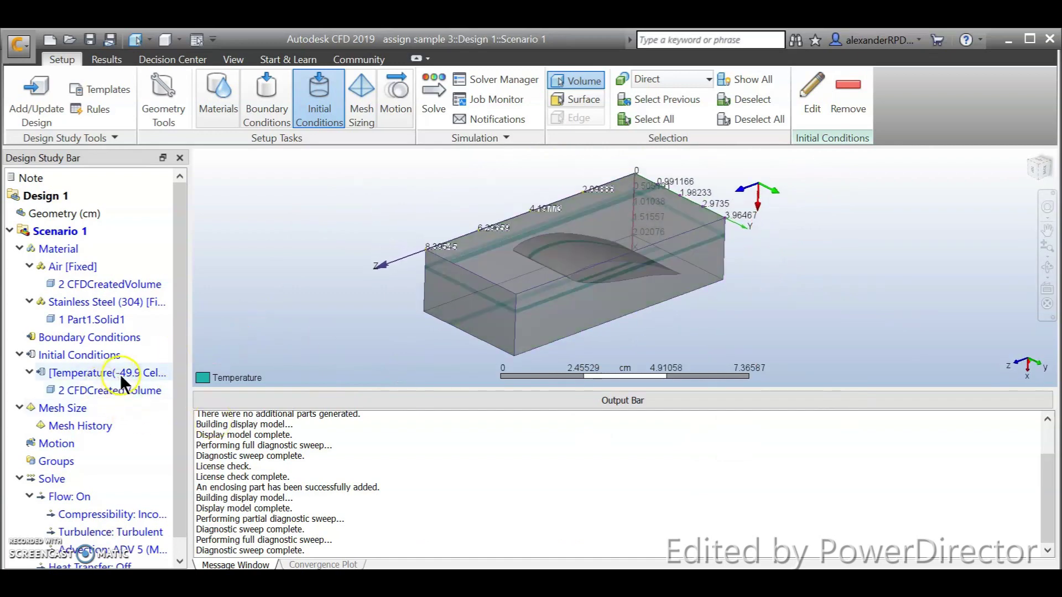
Apply a static gage pressure initial condition of 26.5 kPa to the external volume around the airfoil.
right_click(105, 355)
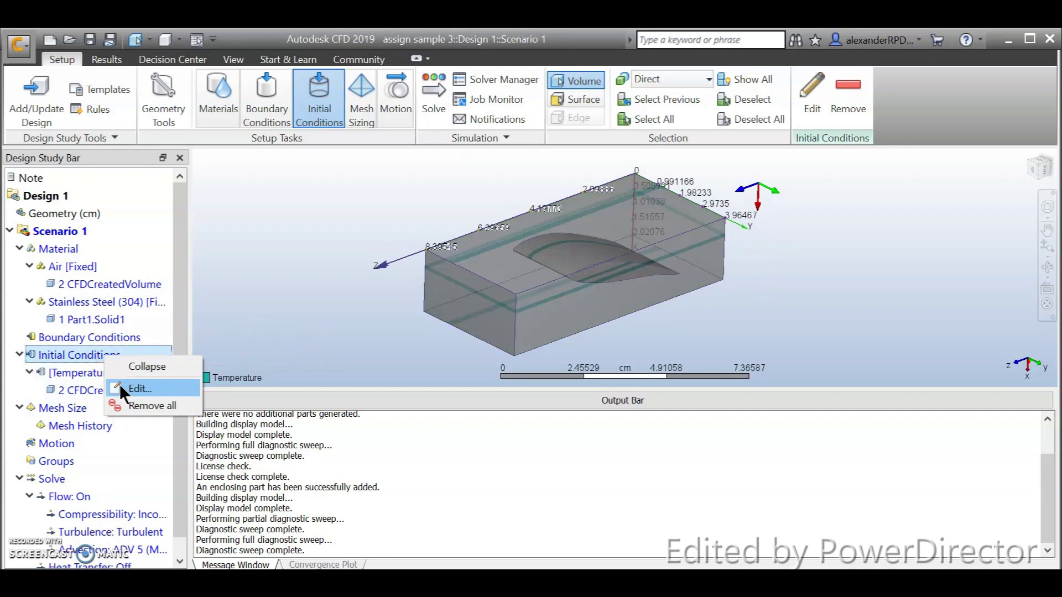
left_click(118, 388)
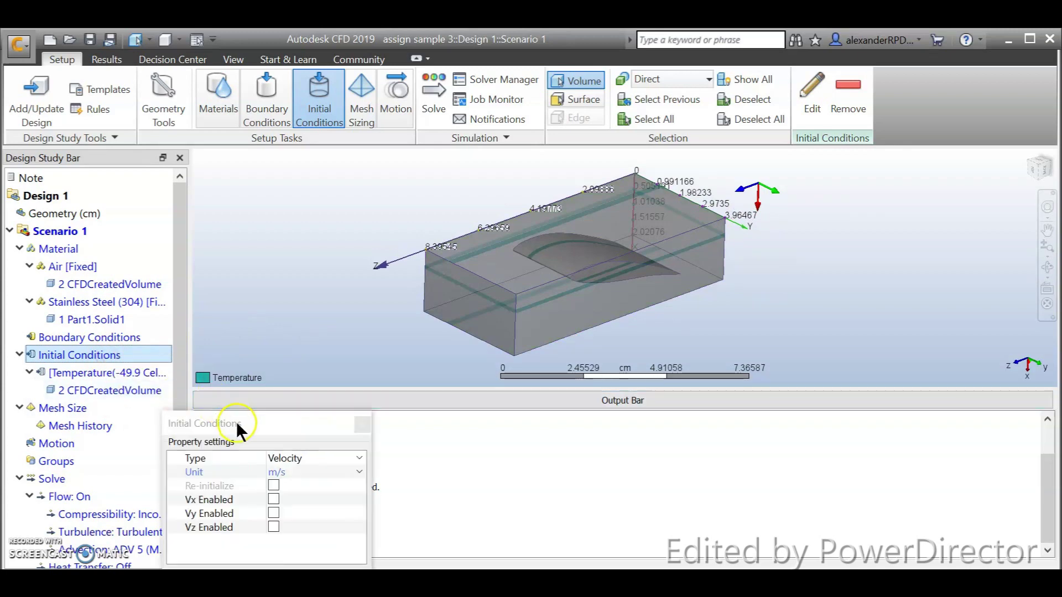
left_click(486, 281)
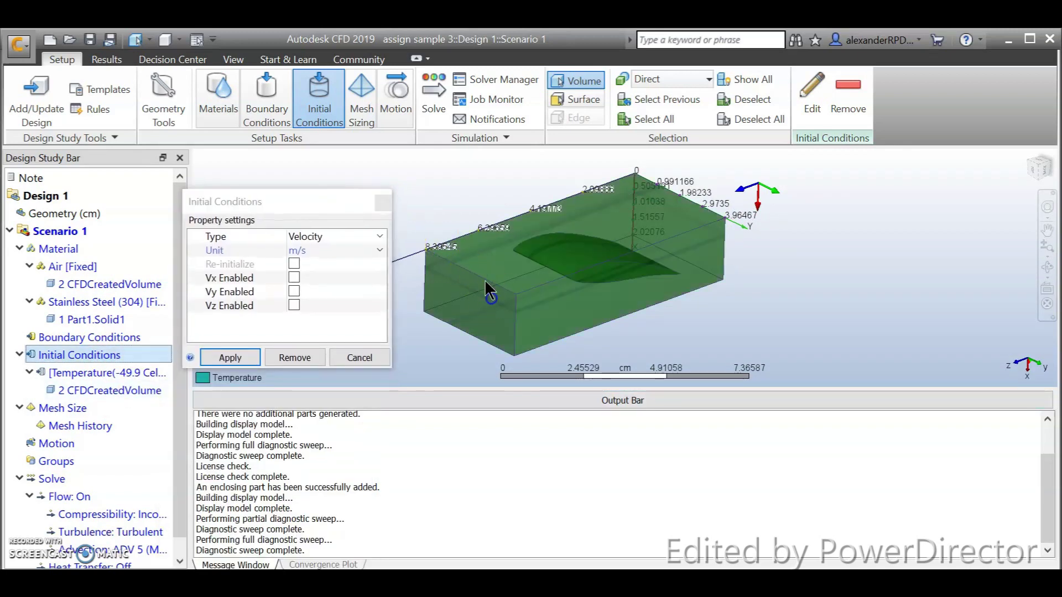
left_click(350, 235)
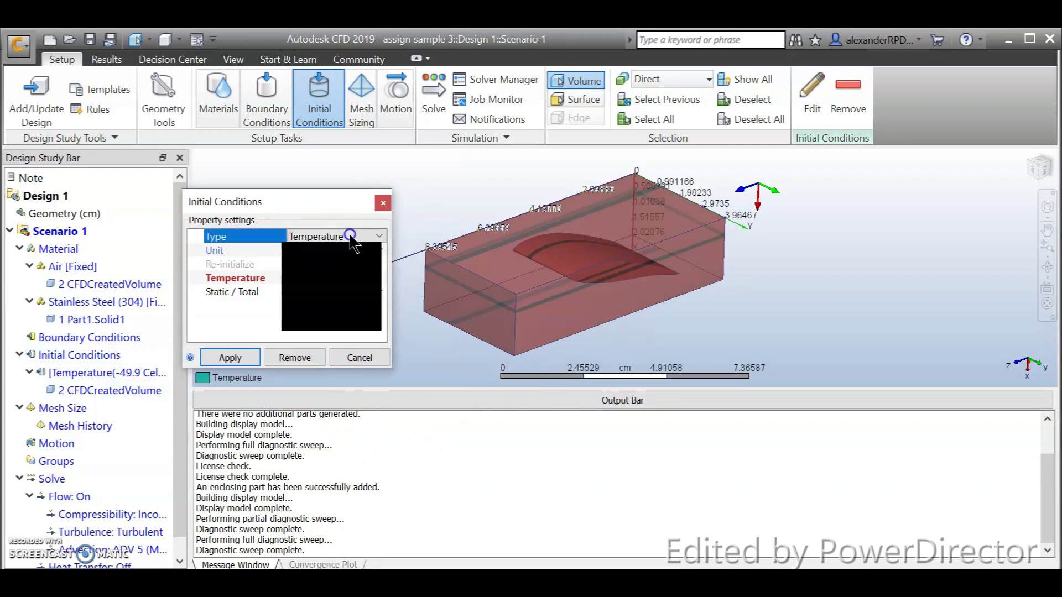
left_click(345, 262)
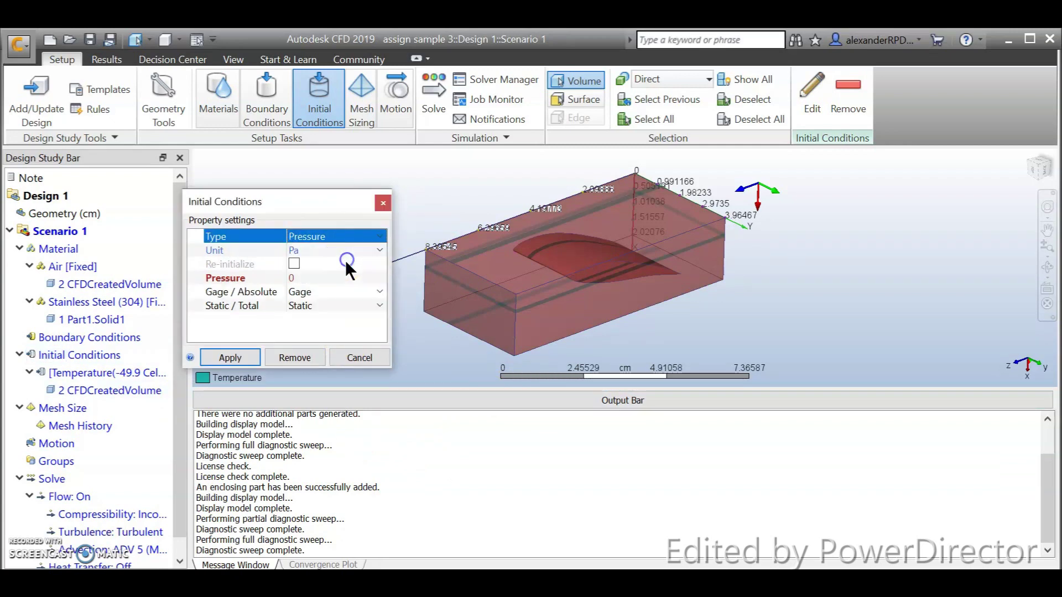
left_click(317, 276)
type("26")
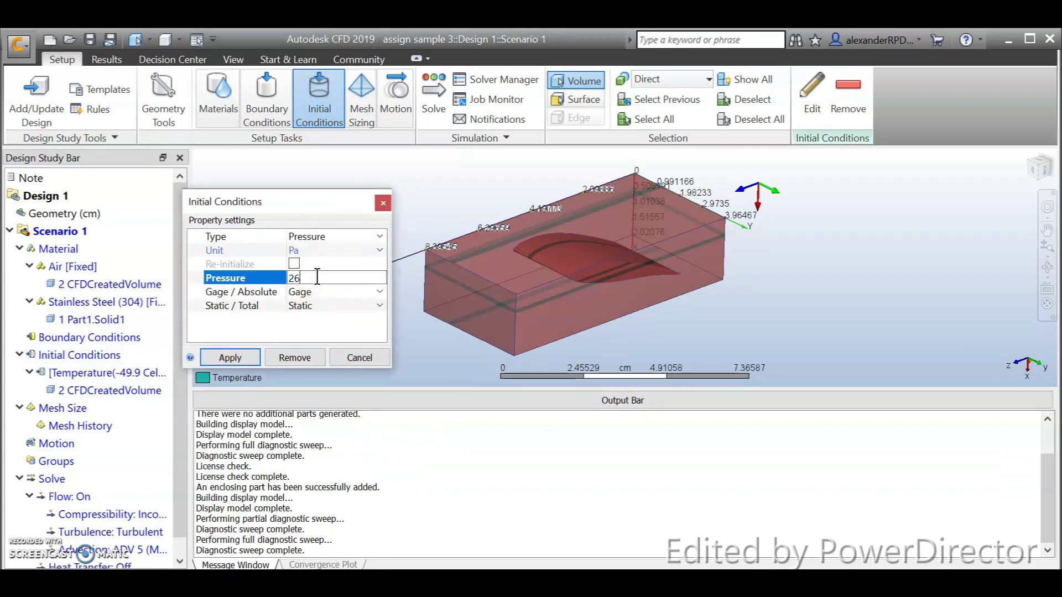
type(".5")
left_click(324, 249)
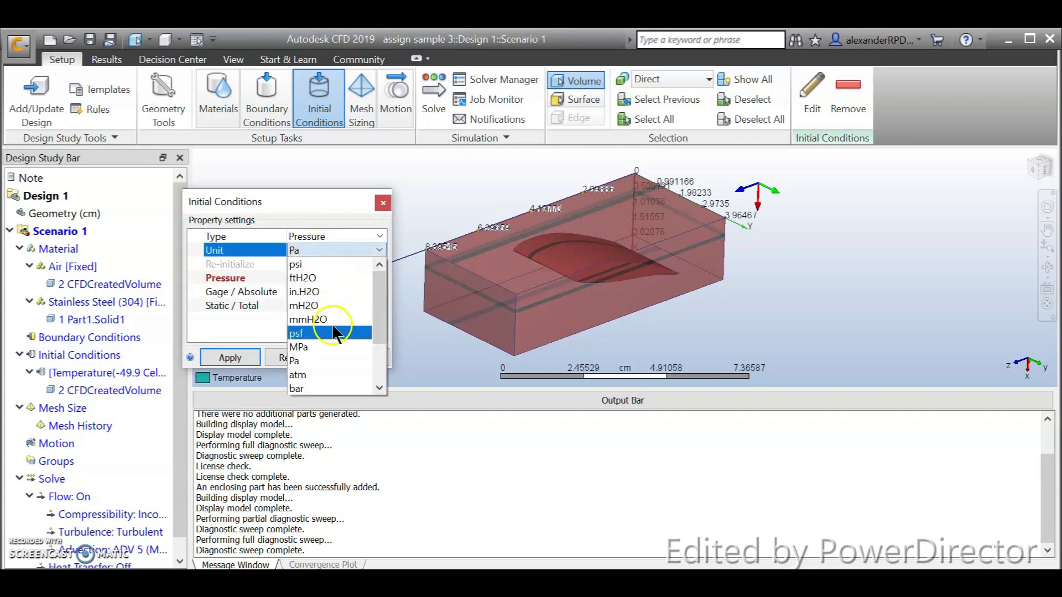
scroll(327, 357, "down", 2)
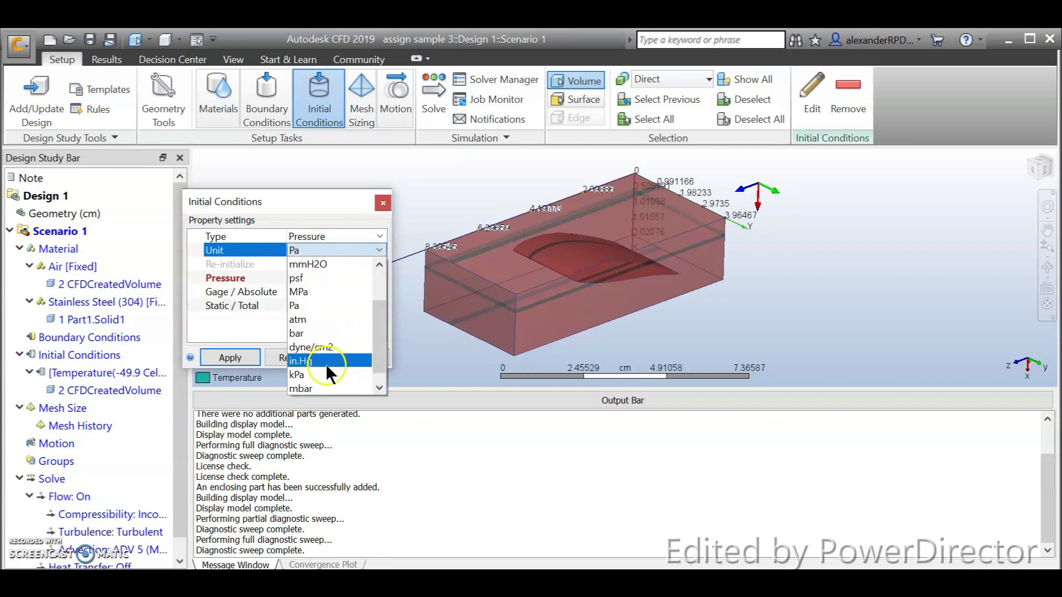
left_click(326, 364)
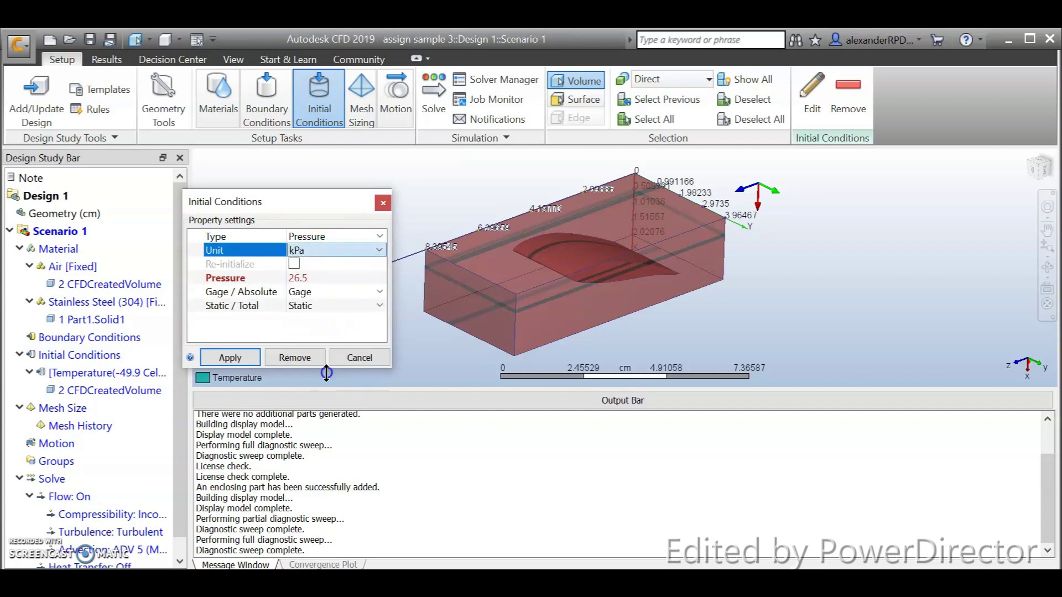
left_click(231, 358)
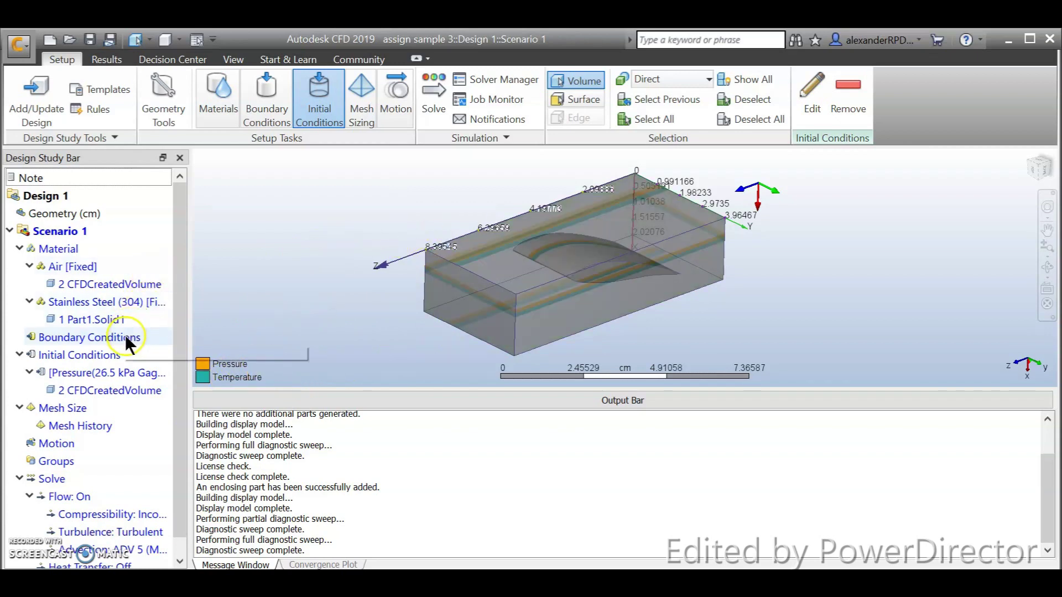
Create a steady-state normal velocity boundary condition of 165 m/s on the external volume's end face at the high-Z side.
right_click(86, 337)
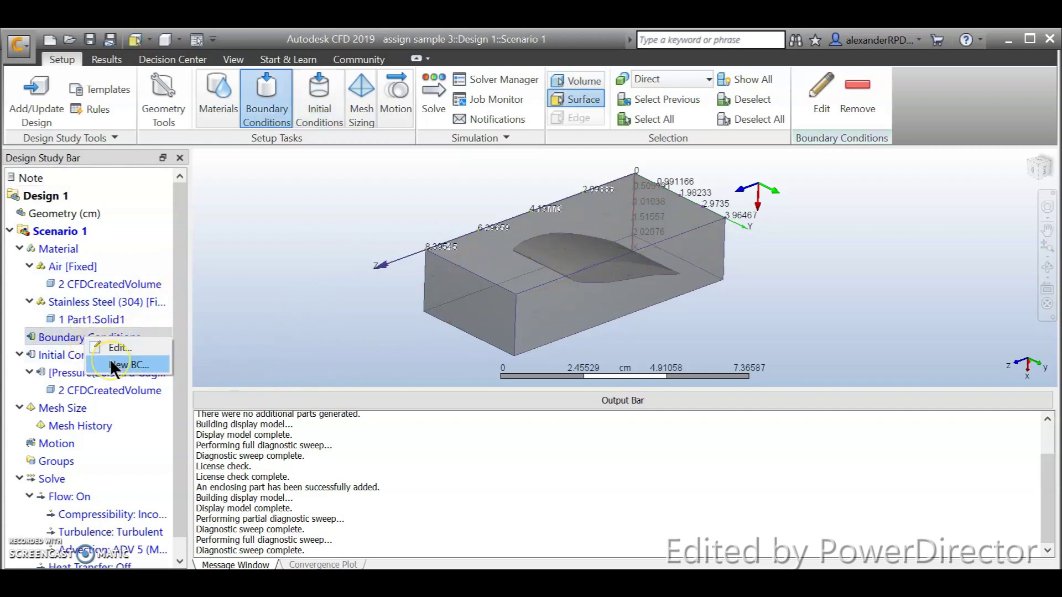
left_click(115, 366)
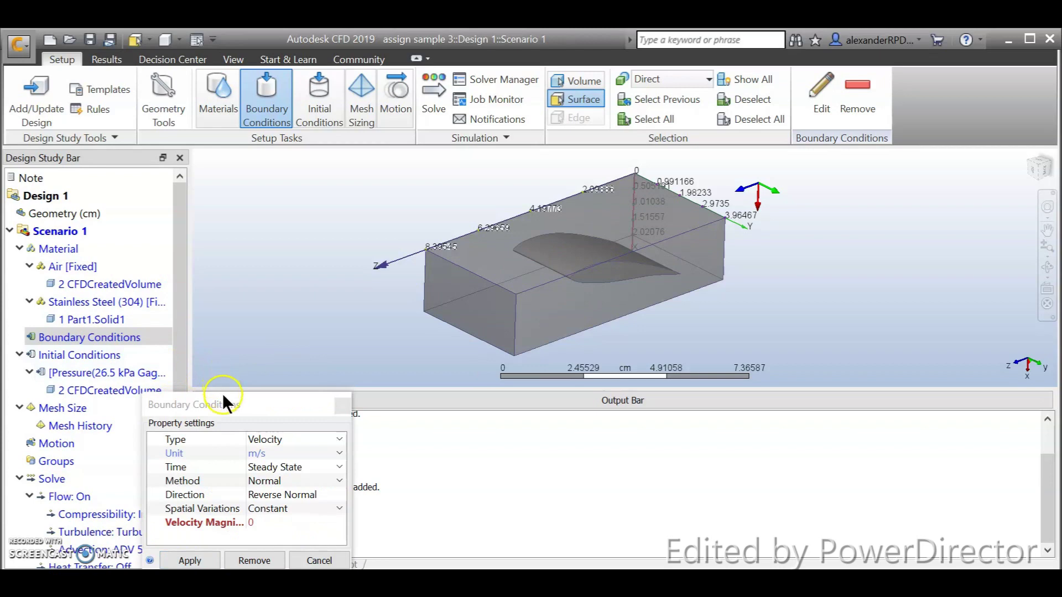
left_click_drag(231, 402, 250, 174)
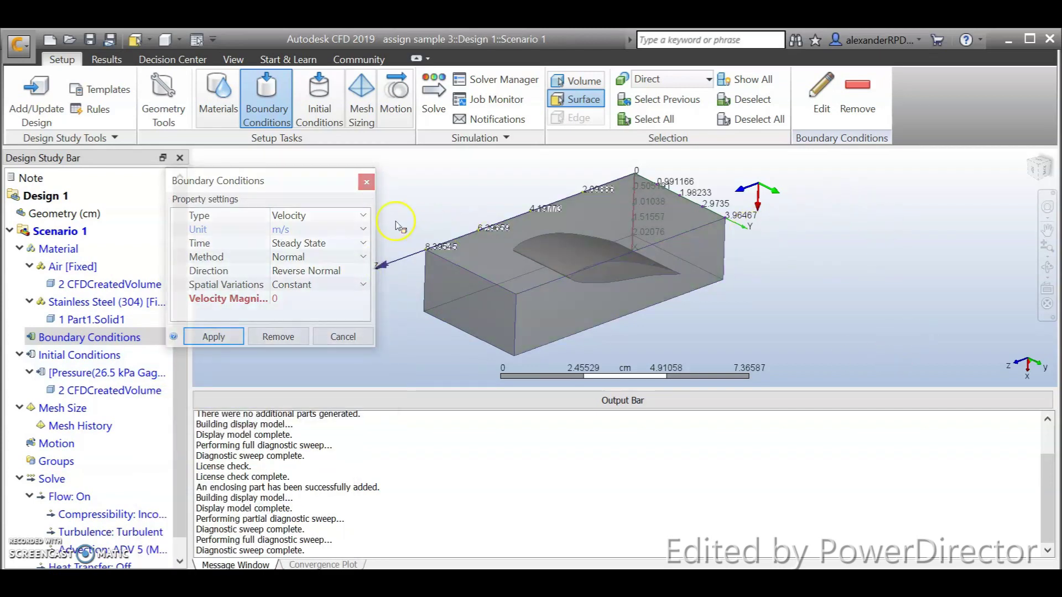
left_click(455, 293)
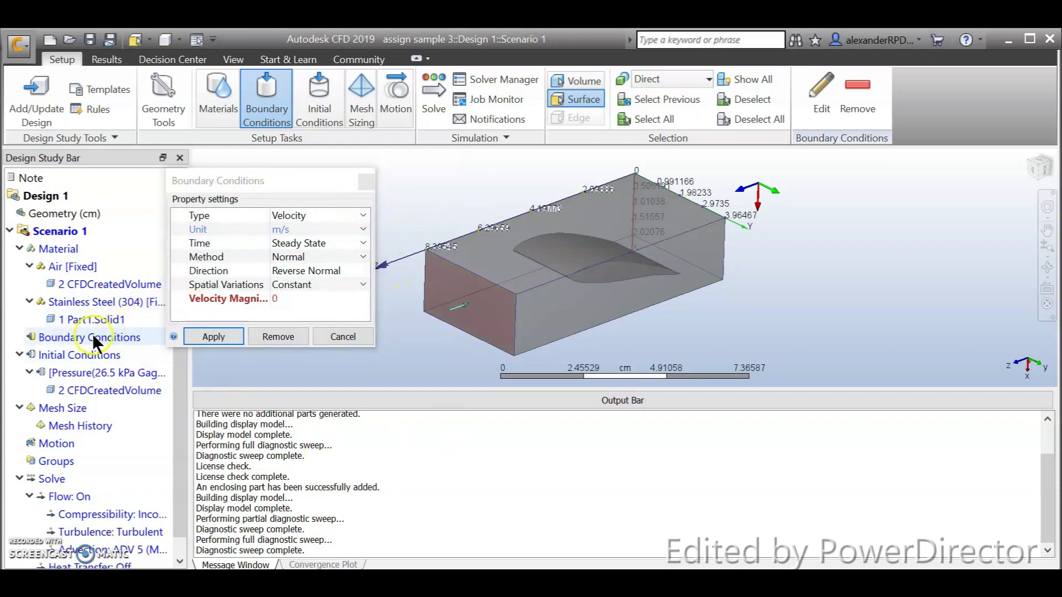
left_click(291, 296)
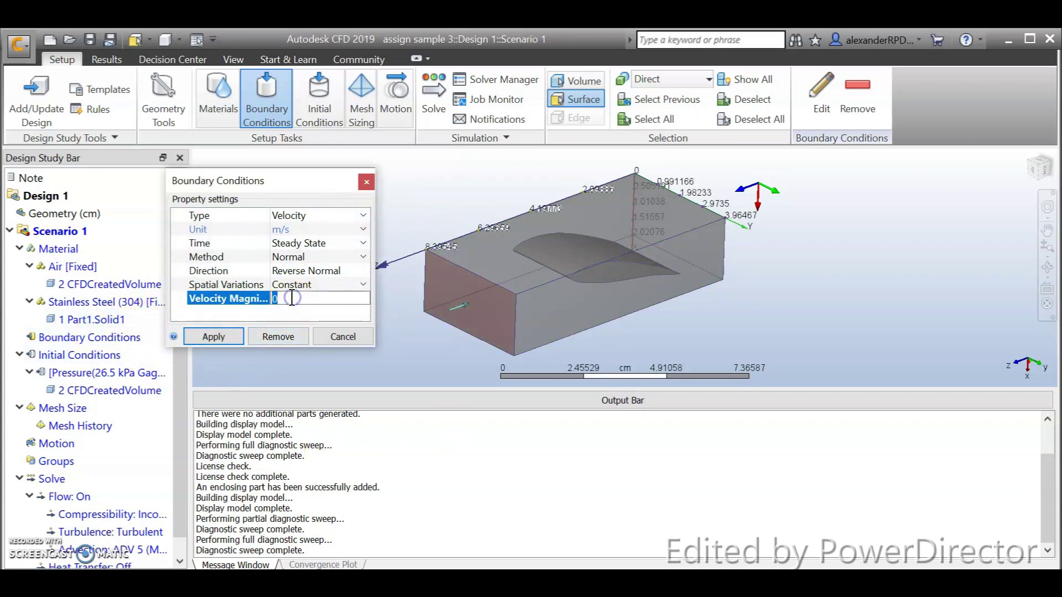
type("165")
left_click(315, 313)
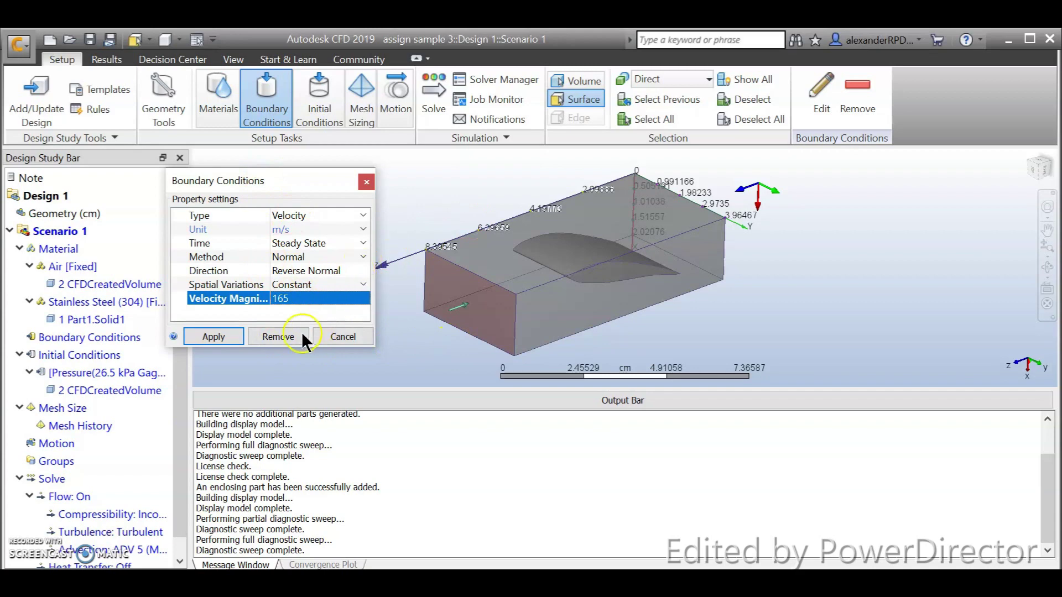
left_click(214, 337)
Begin another boundary condition on the end face opposite the velocity inlet and choose Pressure as its type.
left_click(109, 343)
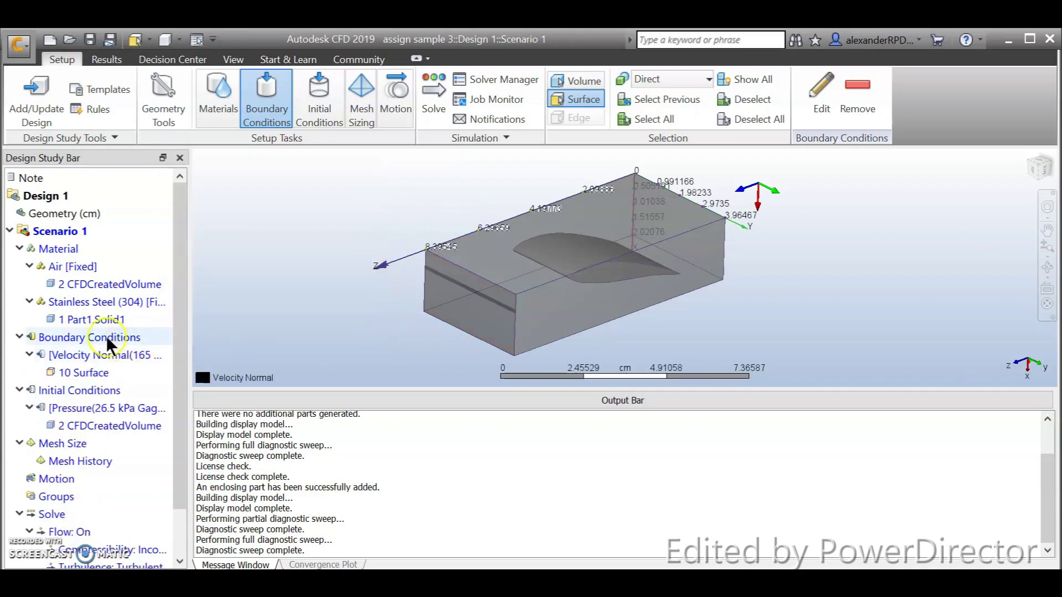
right_click(106, 336)
left_click(133, 385)
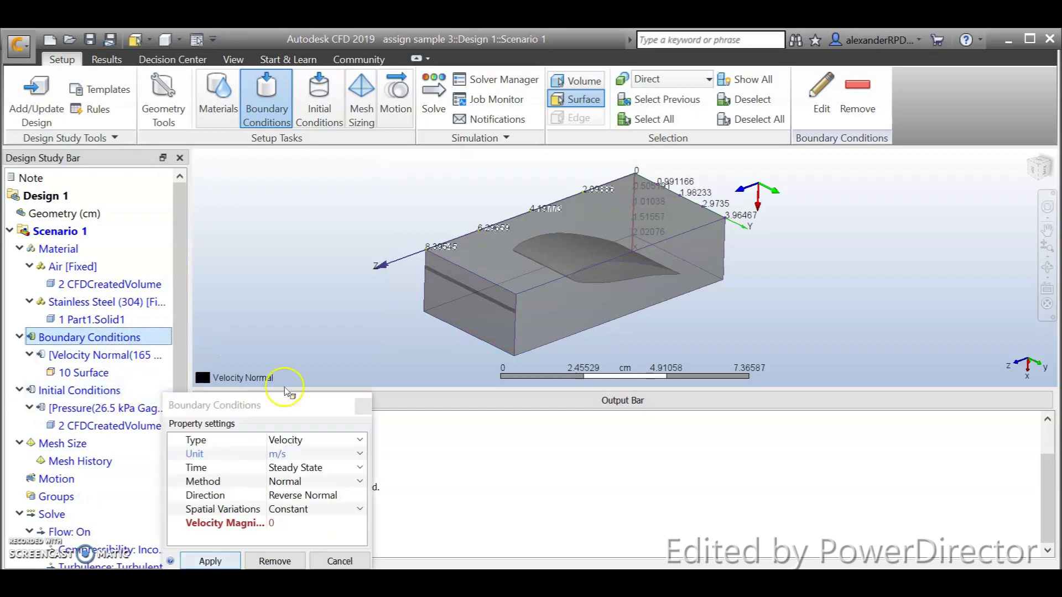
middle_click_drag(757, 344, 822, 264, "shift")
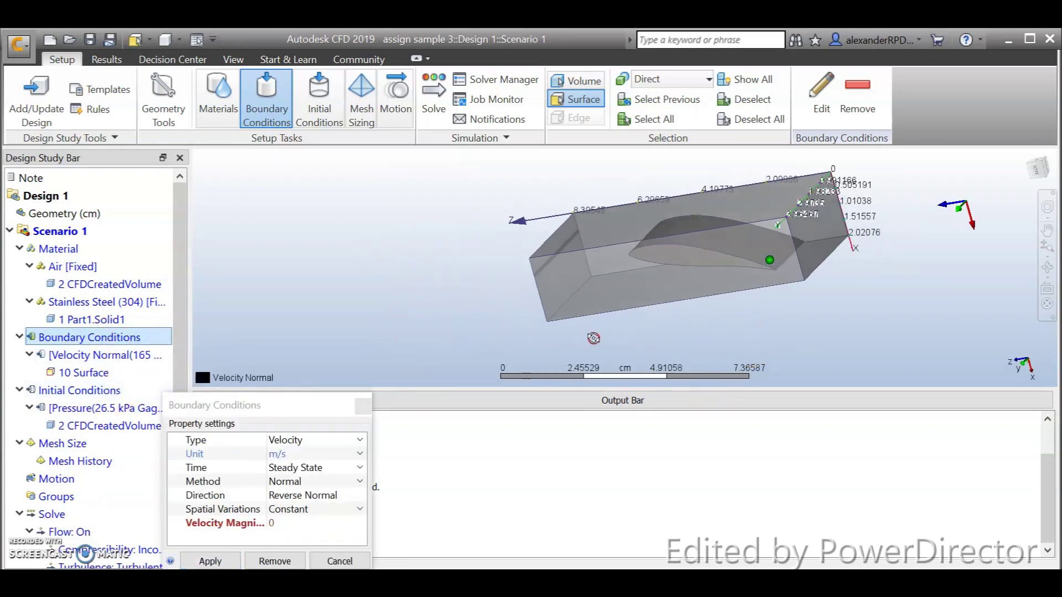
left_click(824, 260)
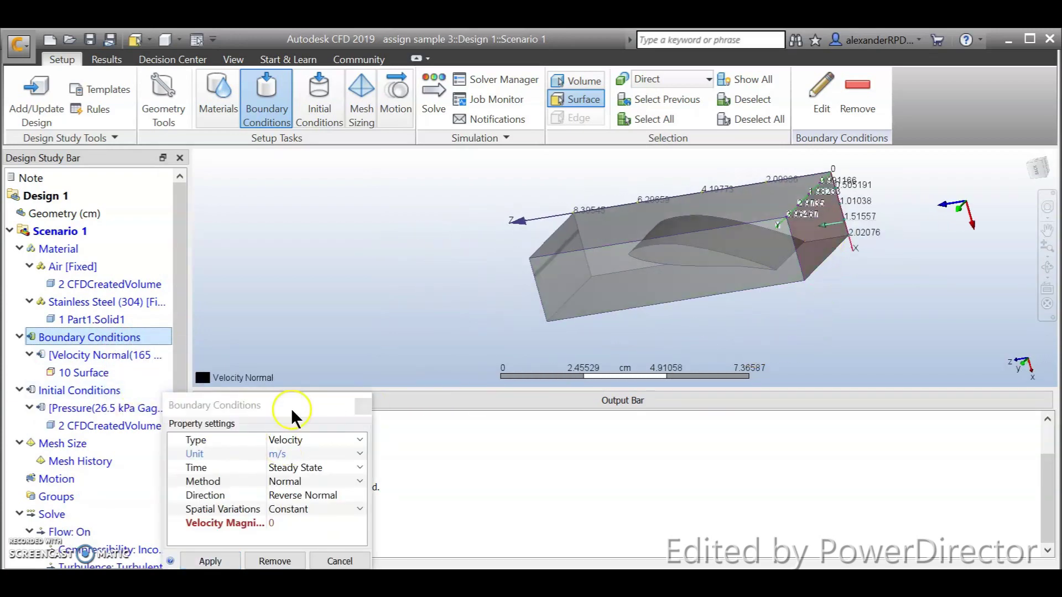
left_click_drag(291, 408, 348, 191)
left_click(354, 230)
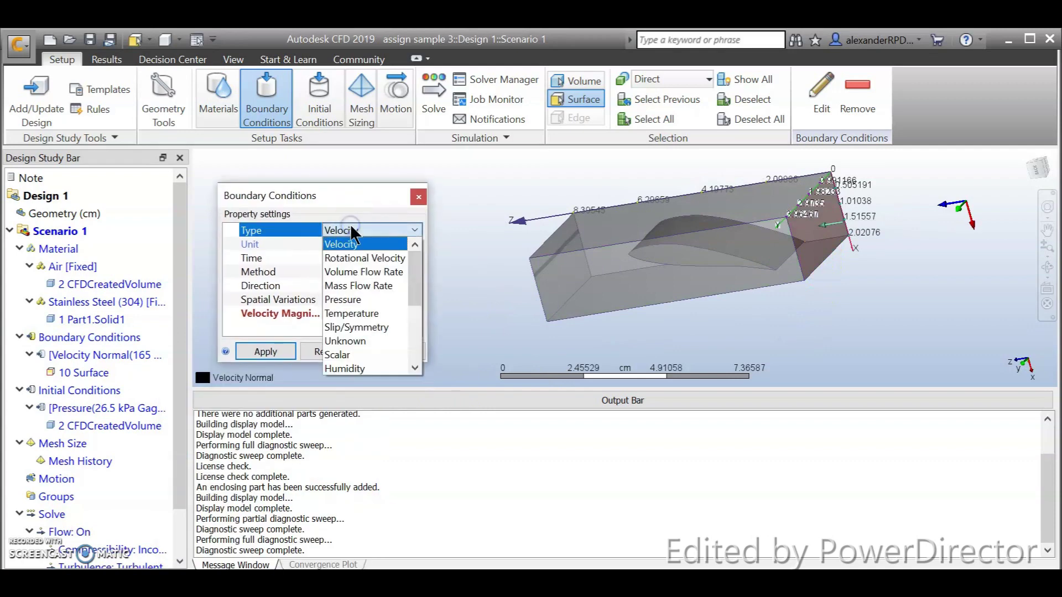
left_click(366, 300)
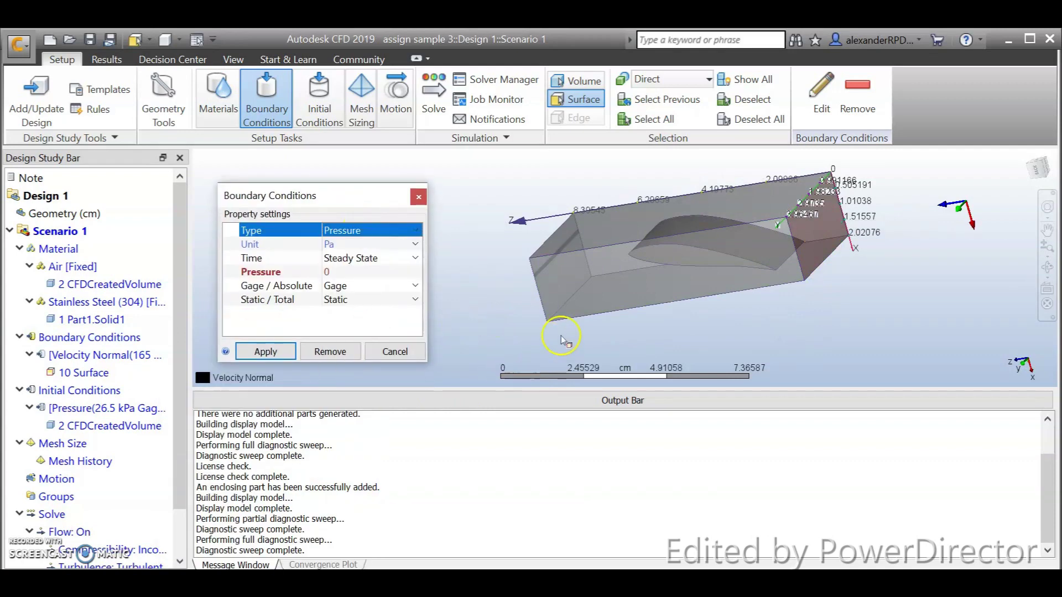
Set the outlet face's static gage pressure to 26.5 kPa and apply the boundary condition.
middle_click_drag(593, 332, 692, 324, "shift")
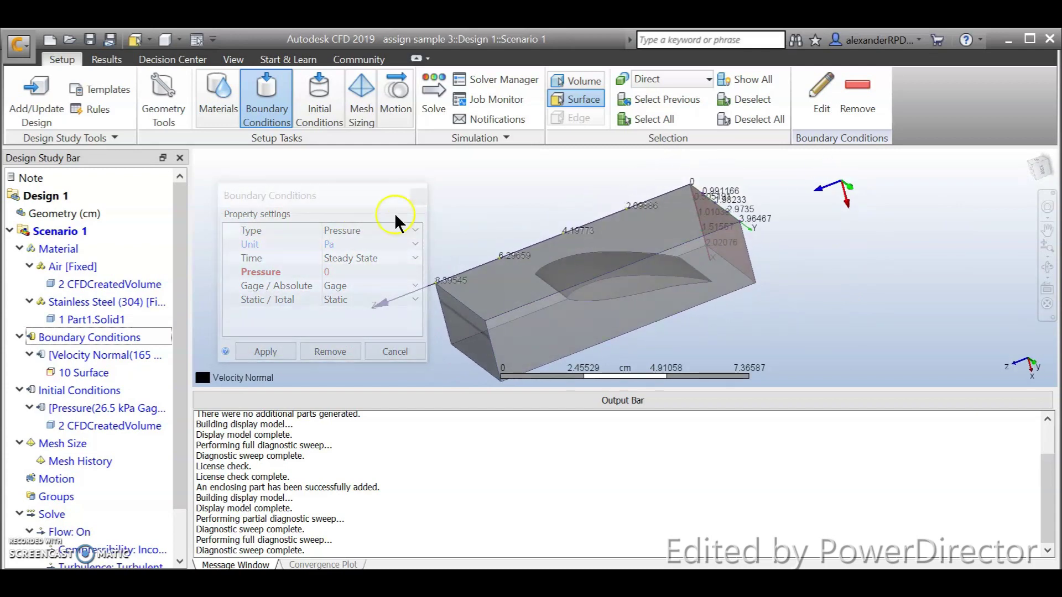
left_click(356, 244)
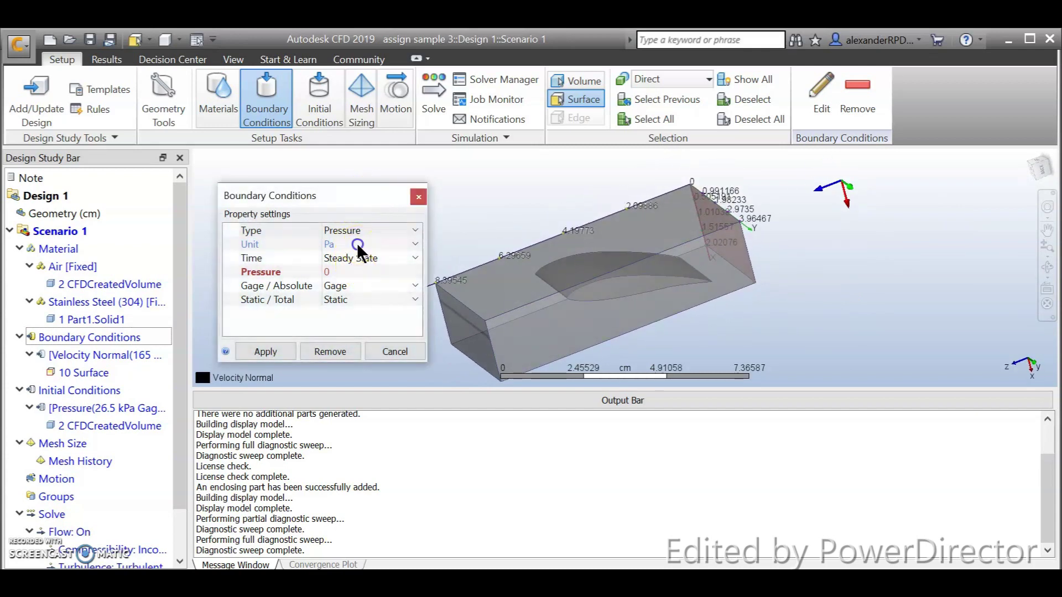
scroll(355, 332, "down", 2)
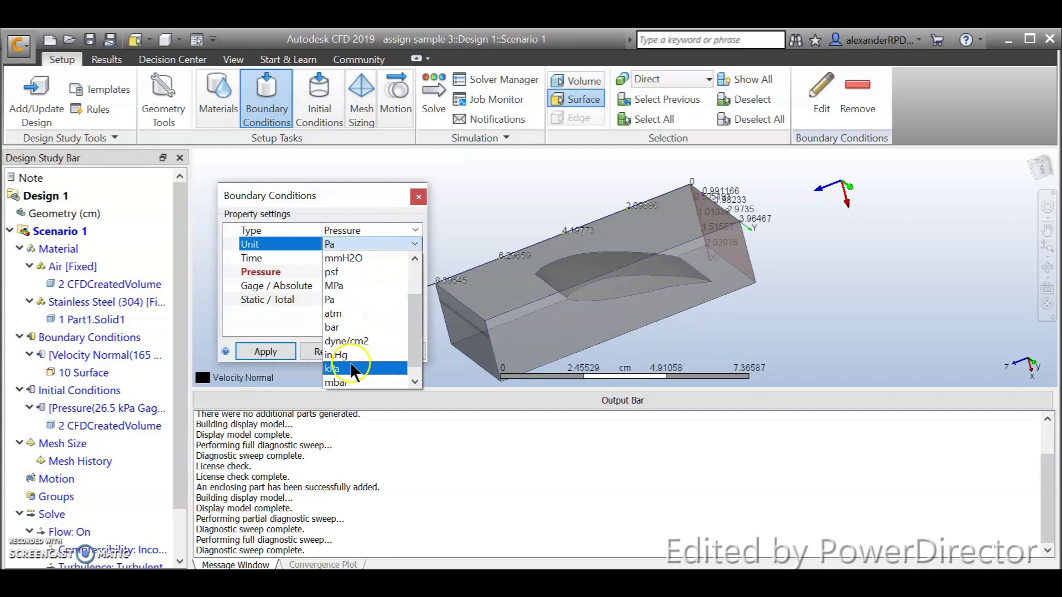
left_click(356, 363)
left_click(361, 271)
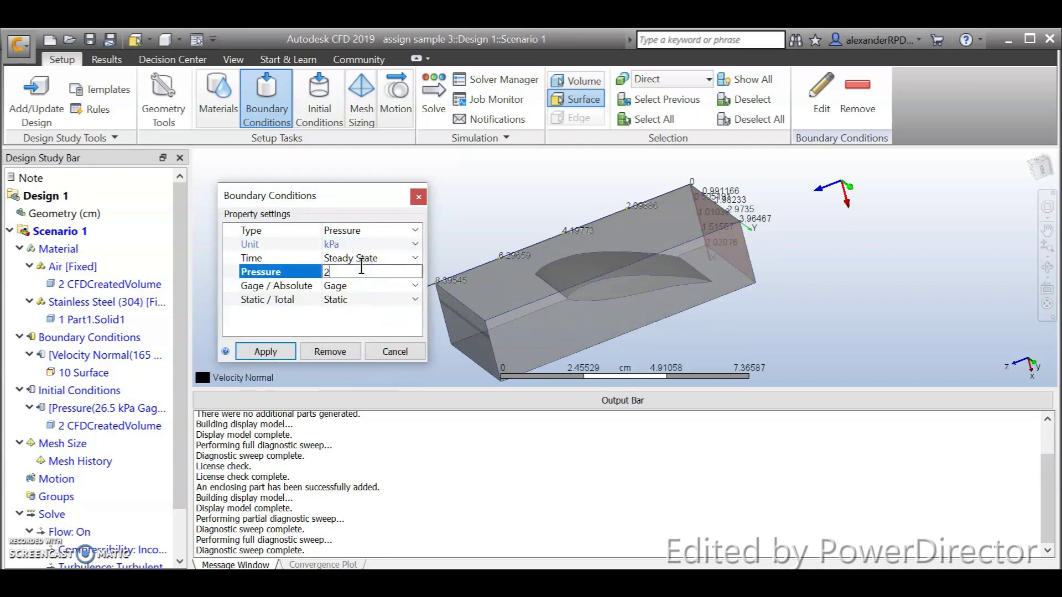
type("26.5")
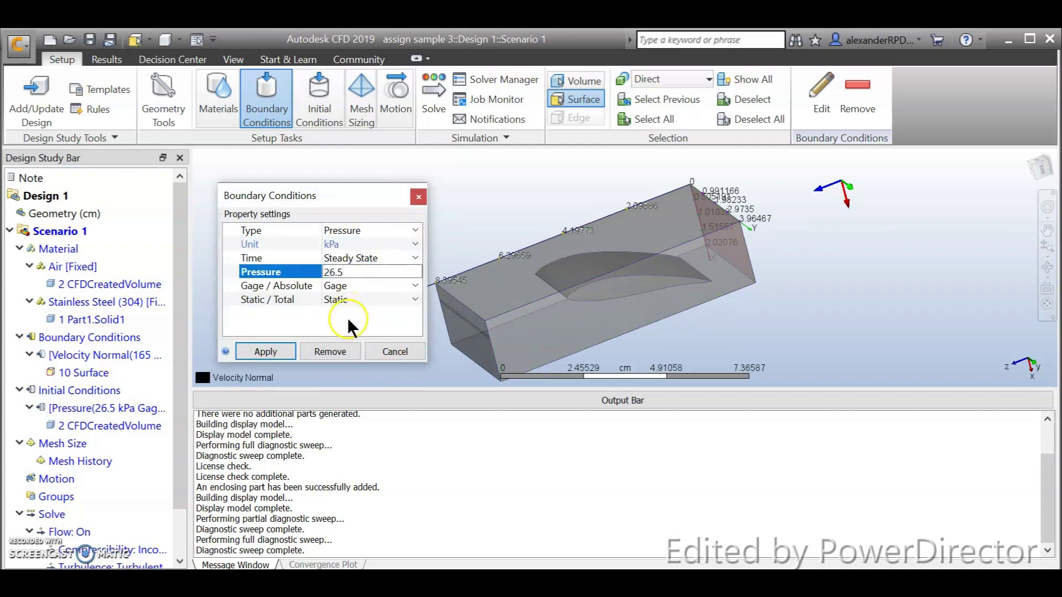
left_click(268, 354)
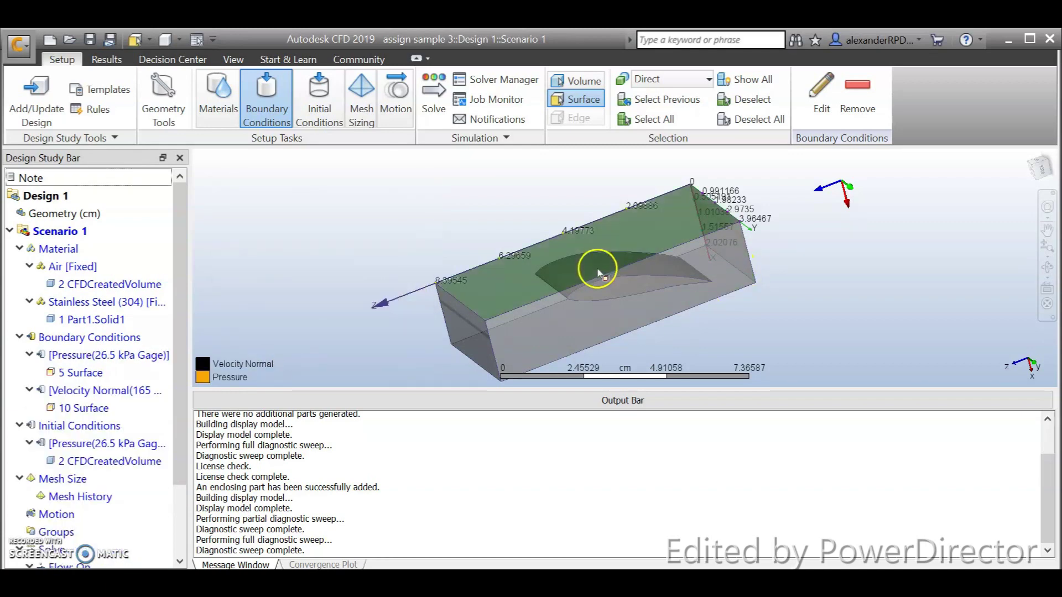
Start the steady-state solve of the scenario on MyComputer with 100 iterations.
middle_click_drag(598, 272, 958, 208, "shift")
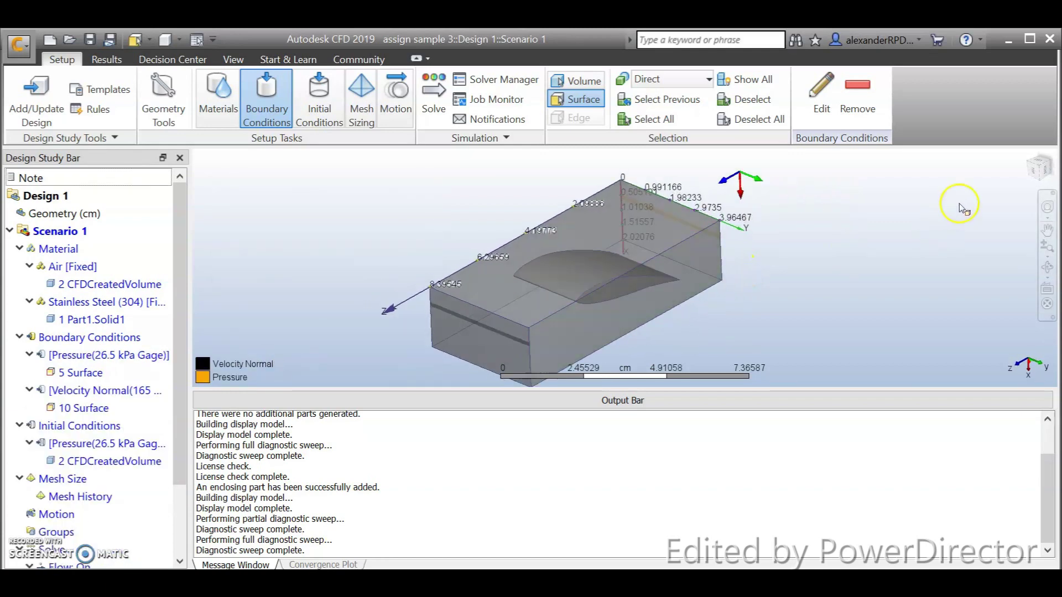
left_click(1038, 171)
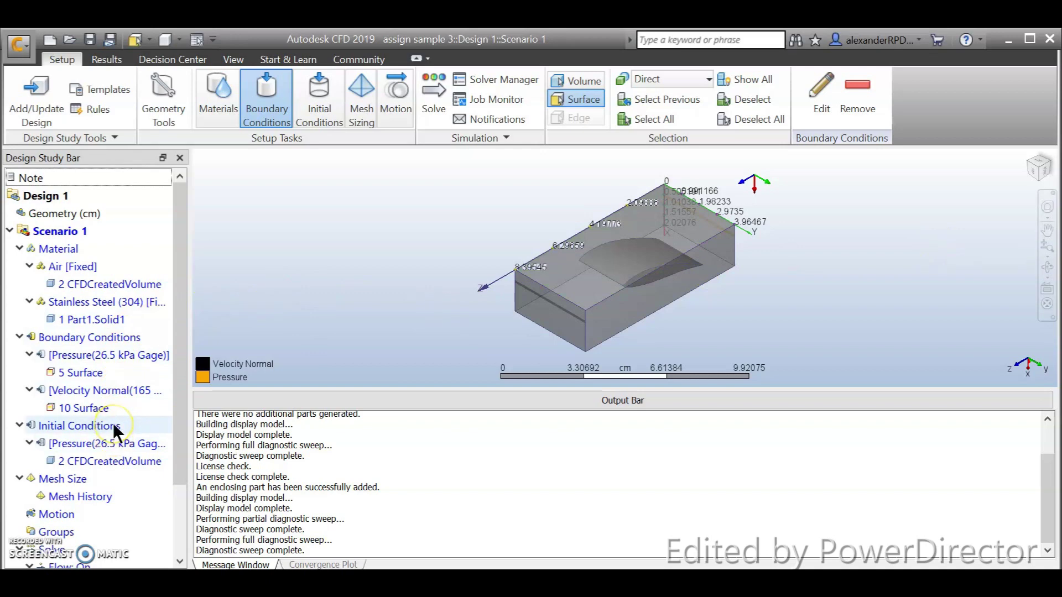
left_click(433, 104)
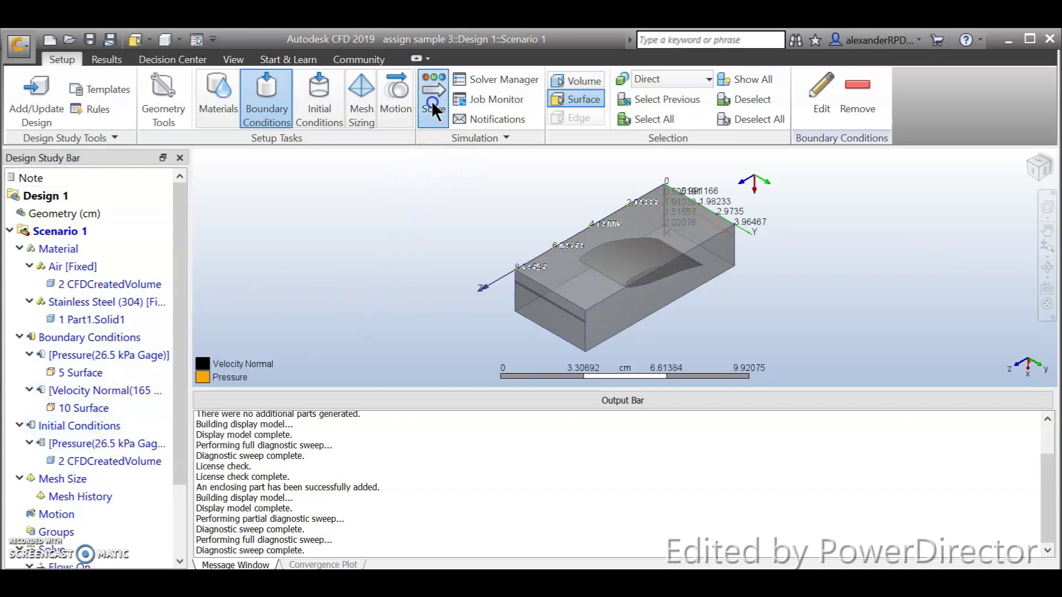
left_click(971, 410)
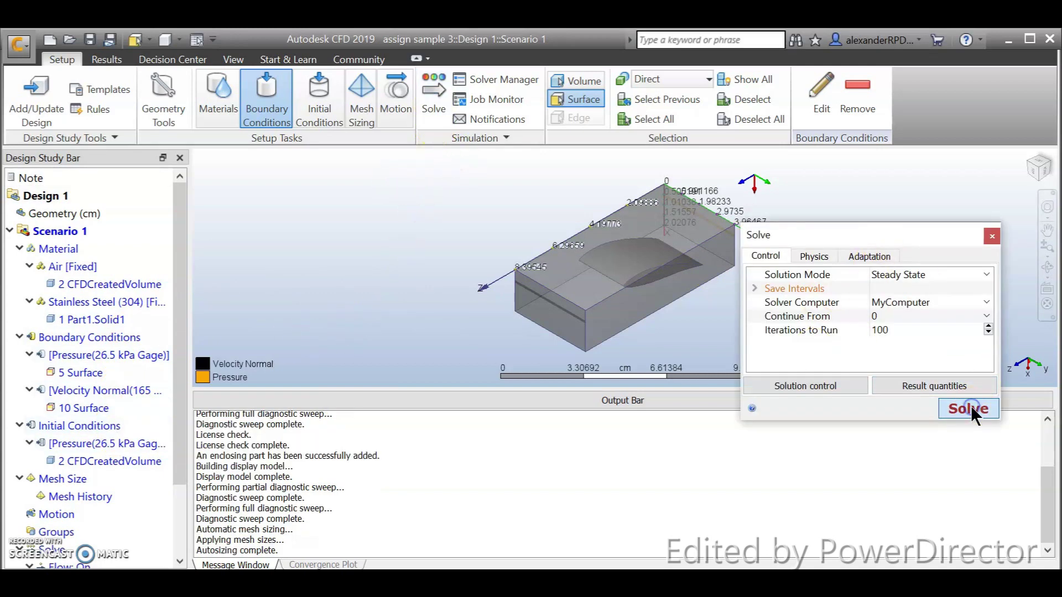